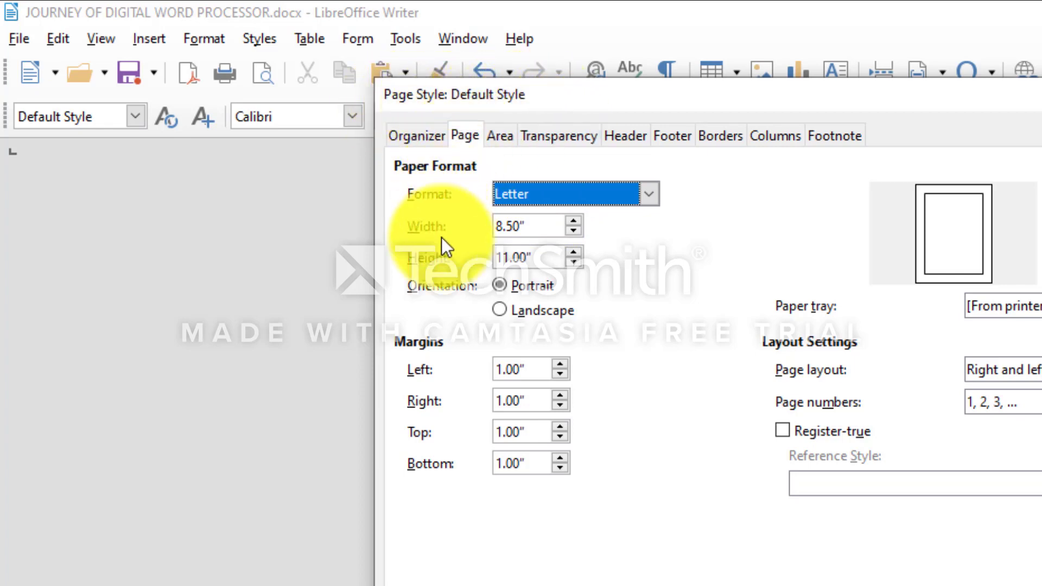
# - Browse the available paper formats for the default page style, keeping Letter
pyautogui.click(648, 194)
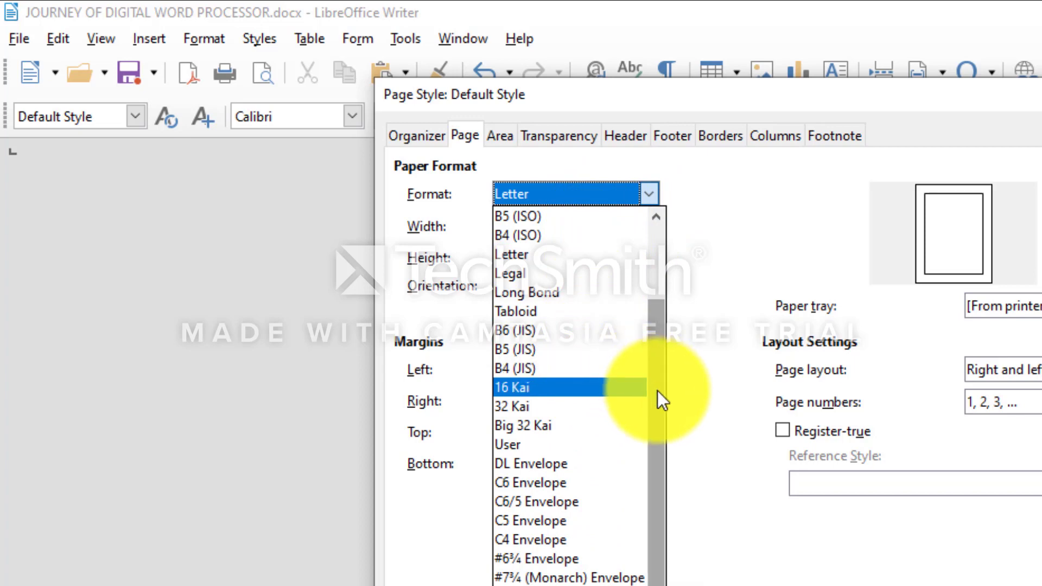
pyautogui.moveTo(656, 391); pyautogui.dragTo(669, 290)
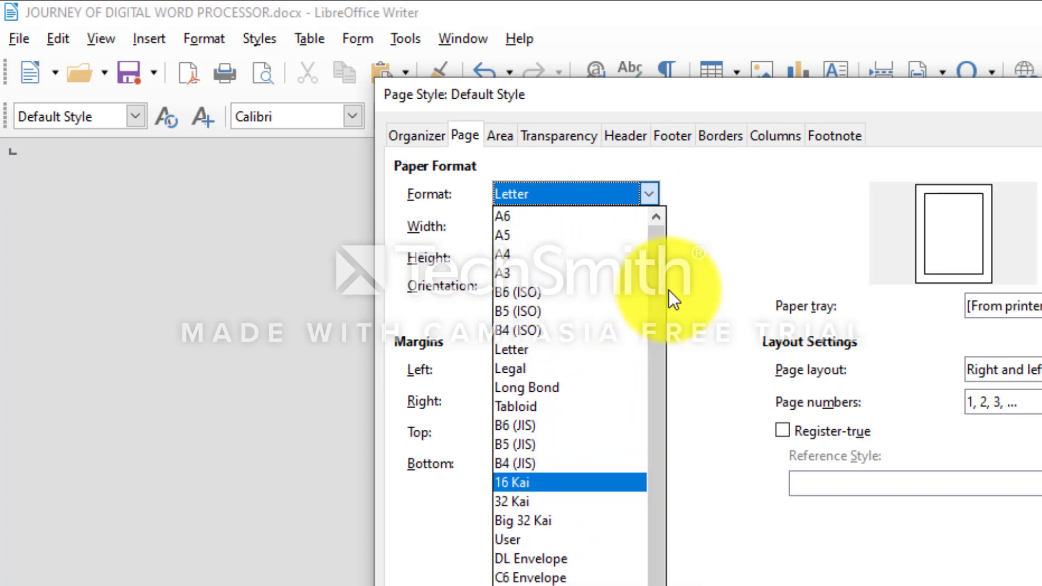
pyautogui.click(689, 301)
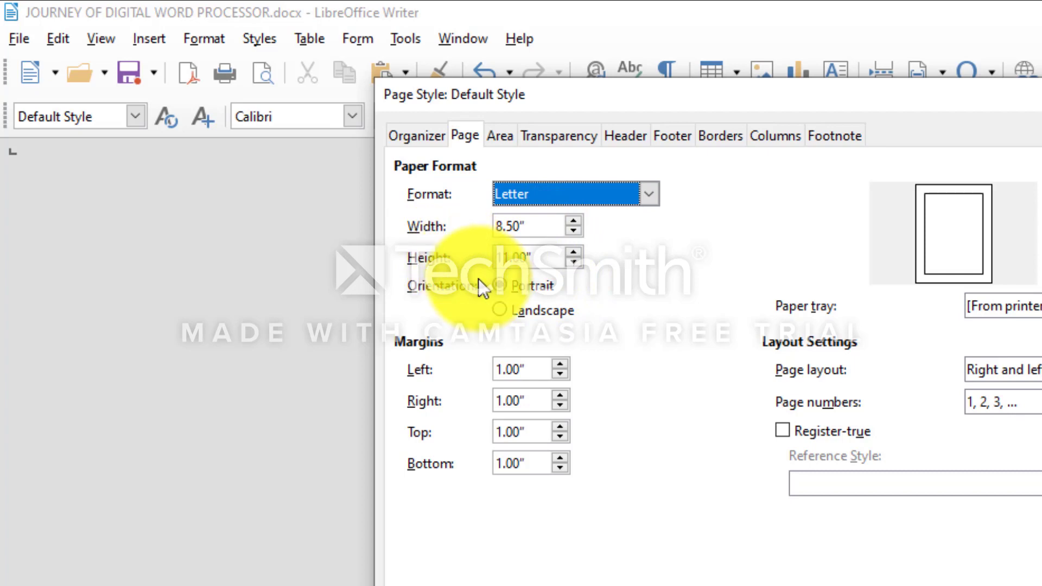
# - Try landscape orientation for the page, return it to portrait and accept the page style settings
pyautogui.click(497, 305)
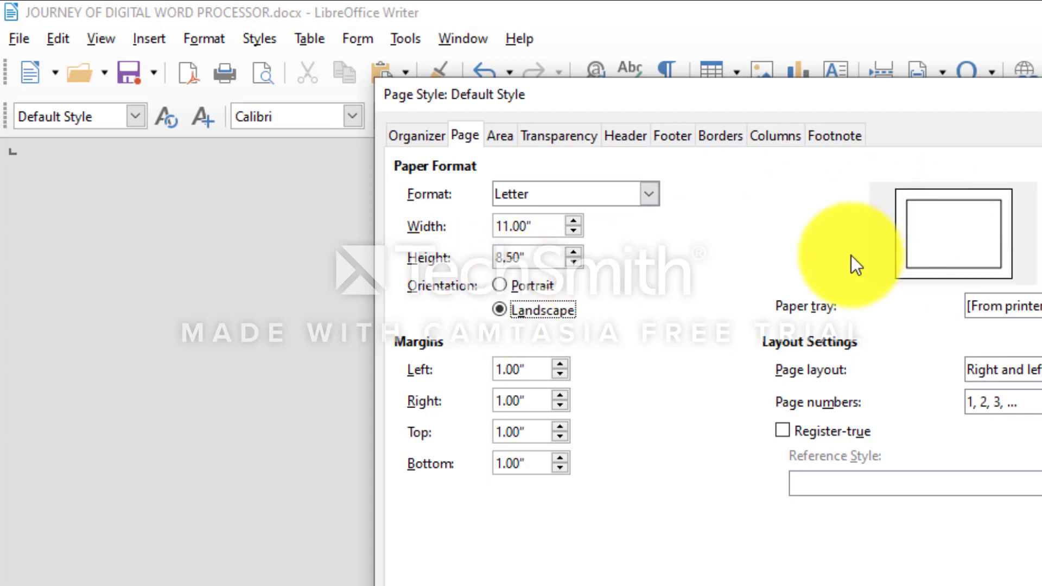
pyautogui.click(497, 284)
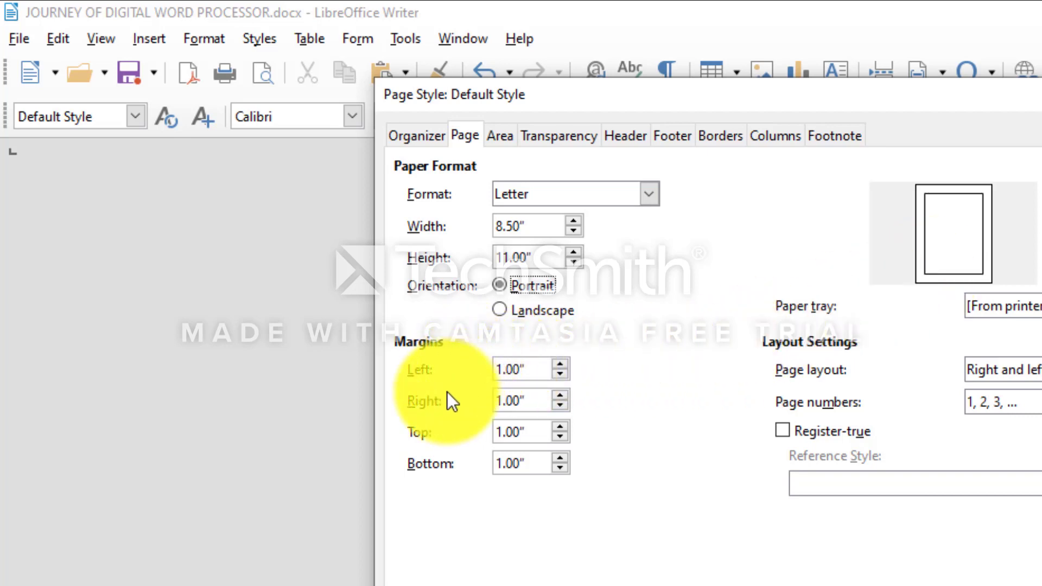
pyautogui.click(534, 463)
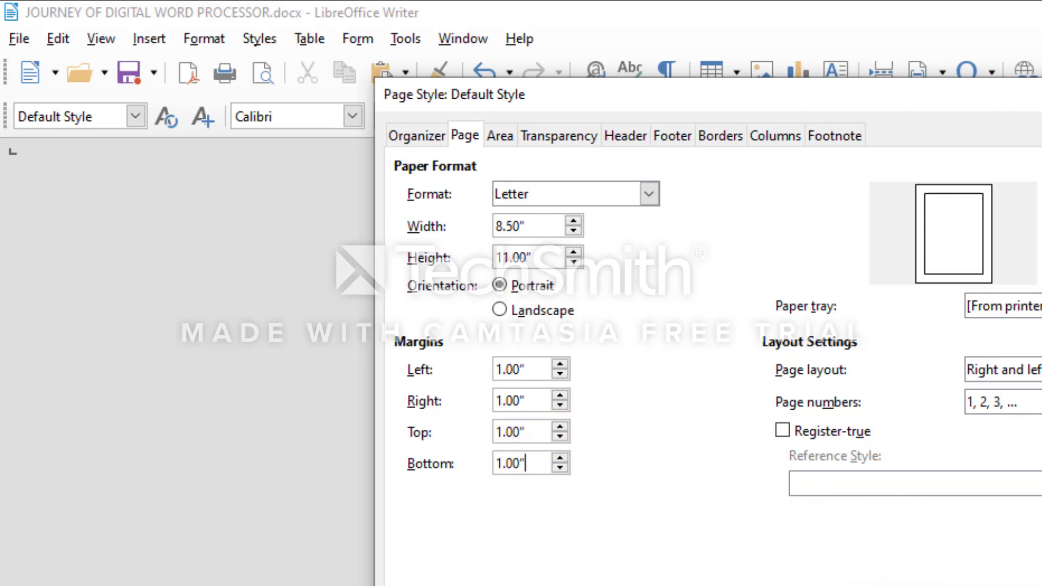
pyautogui.press('Return')
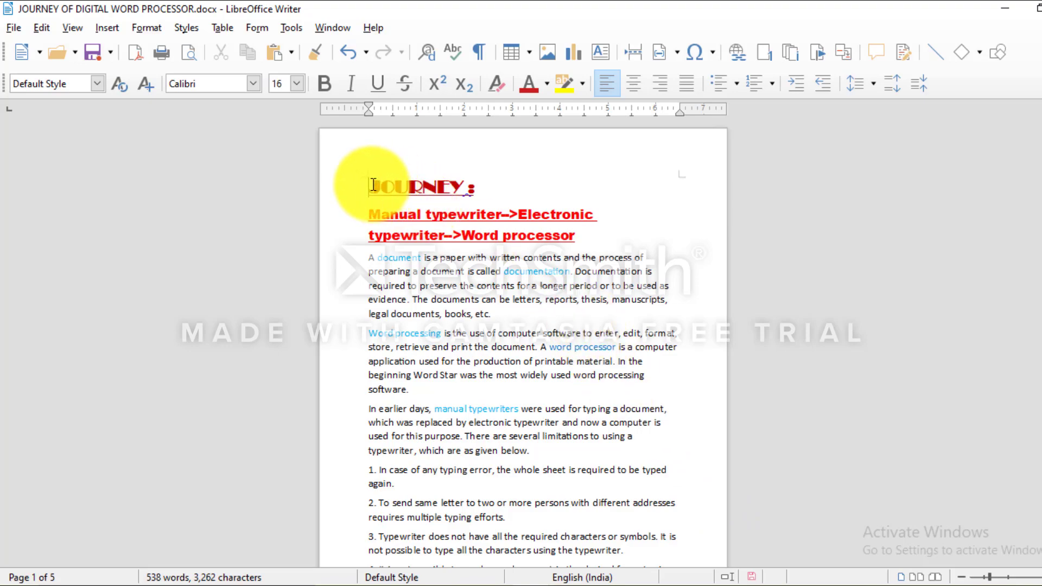
# - Clear the direct formatting from the JOURNEY heading, the typewriter subheading and the first paragraph
pyautogui.moveTo(374, 185); pyautogui.dragTo(566, 309)
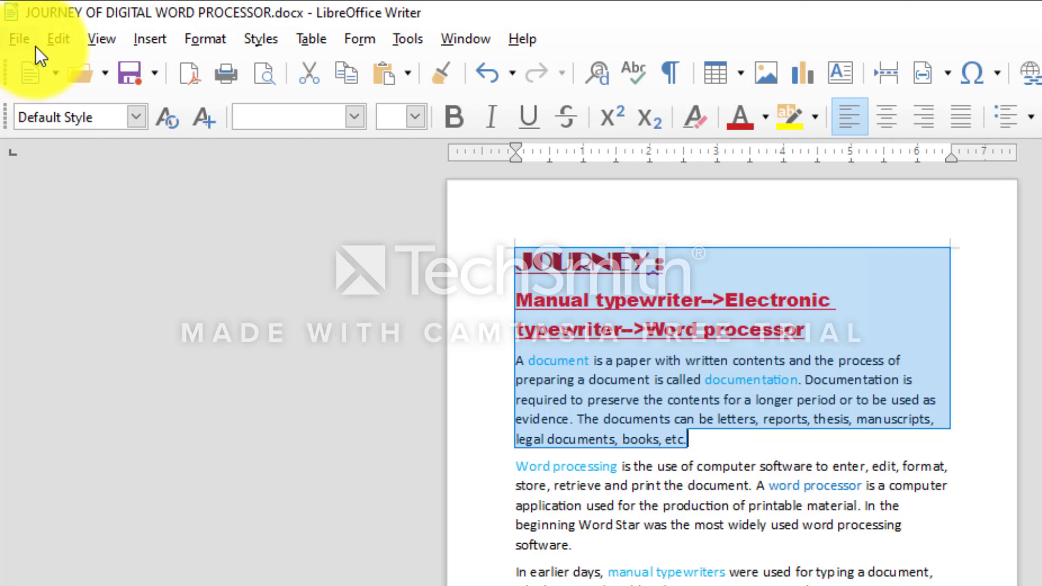
pyautogui.click(196, 39)
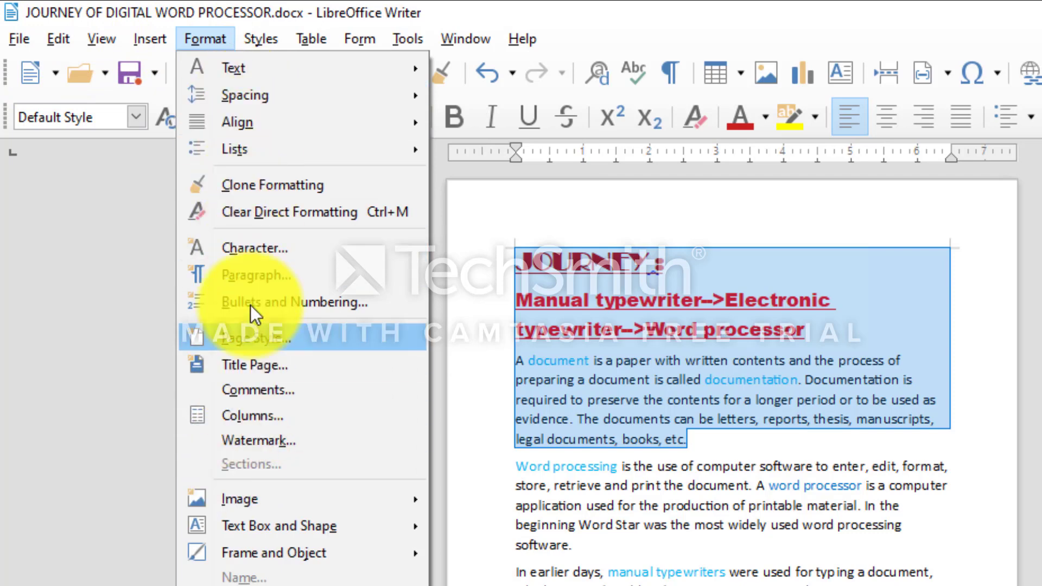
pyautogui.click(101, 402)
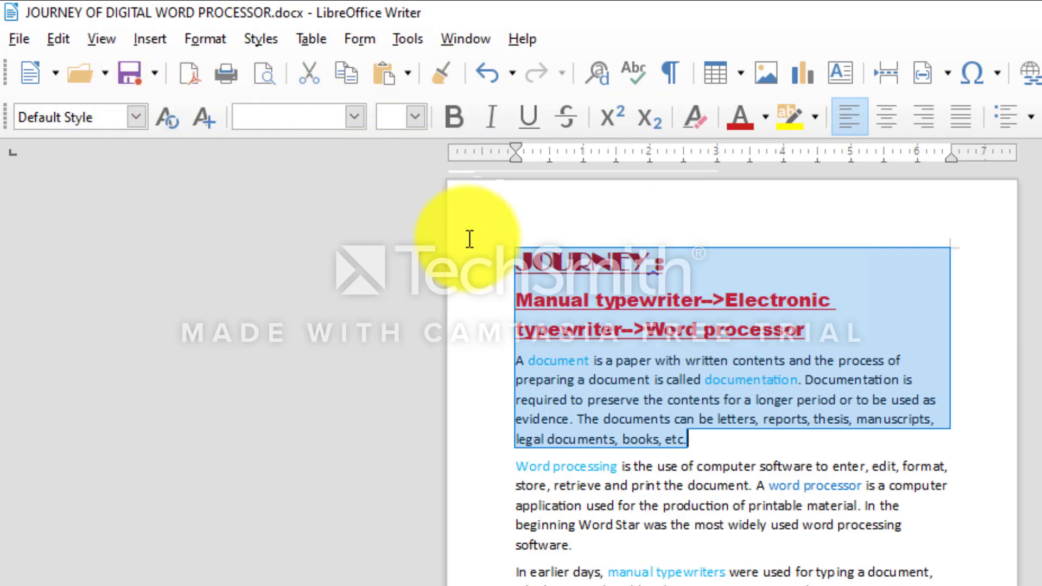
pyautogui.rightClick(610, 336)
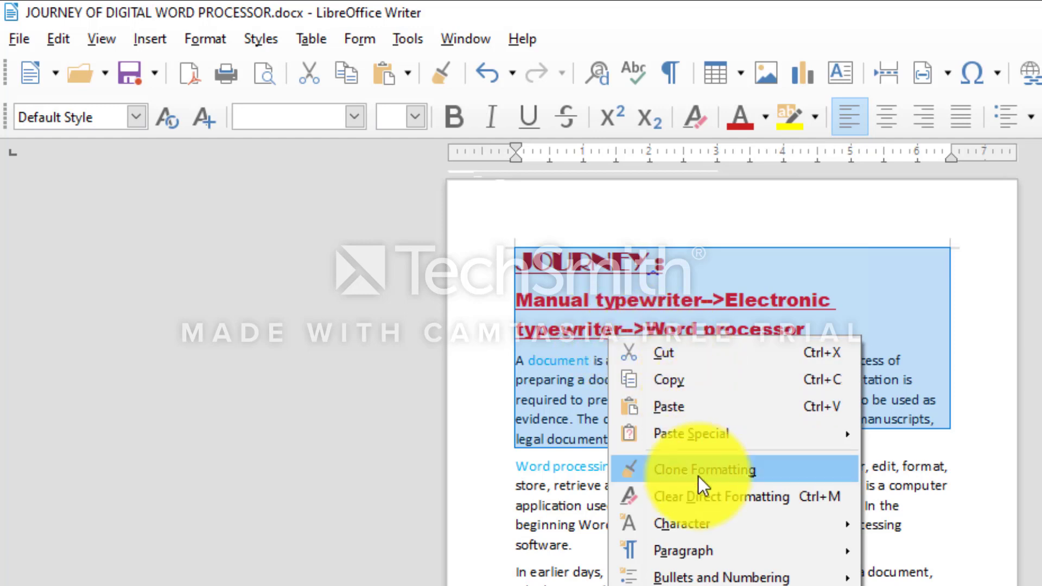
pyautogui.moveTo(695, 581)
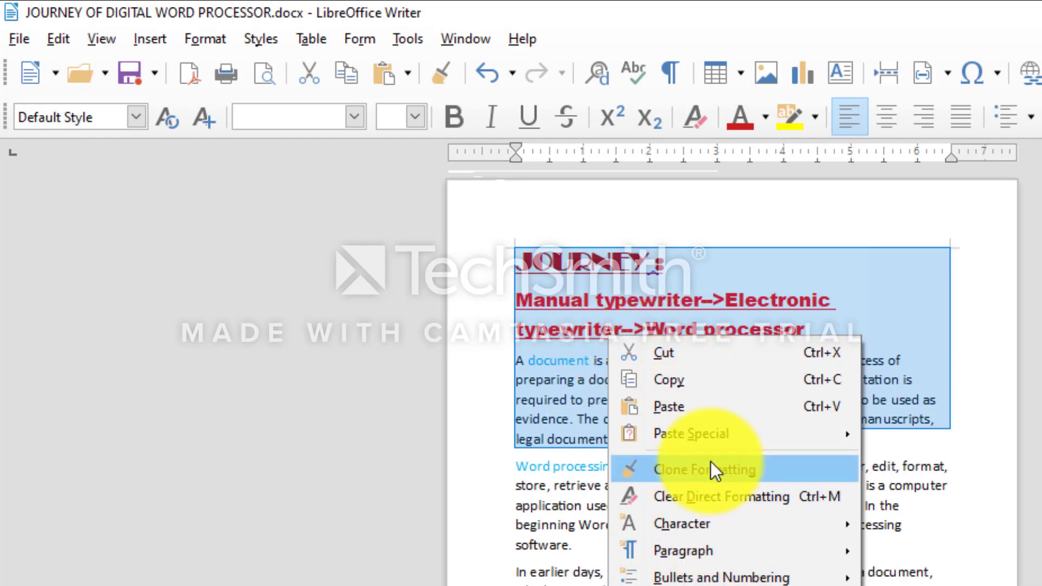
pyautogui.click(965, 505)
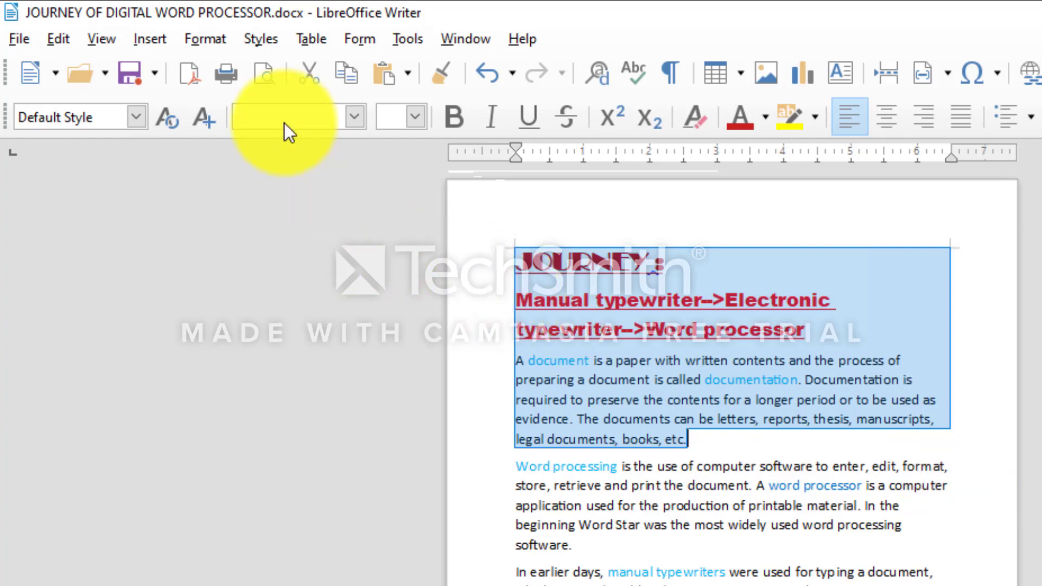
pyautogui.click(205, 39)
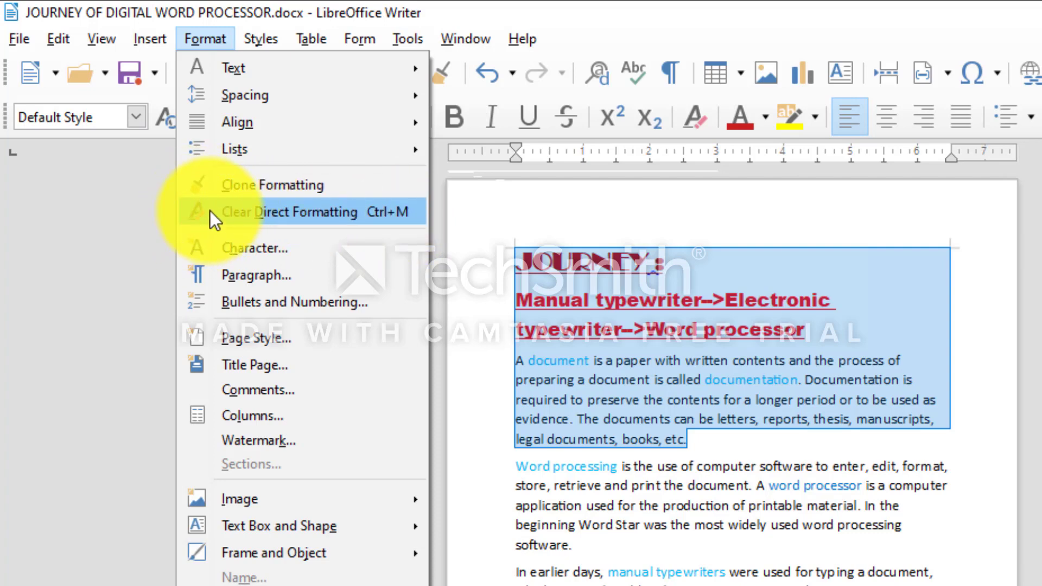
pyautogui.click(529, 197)
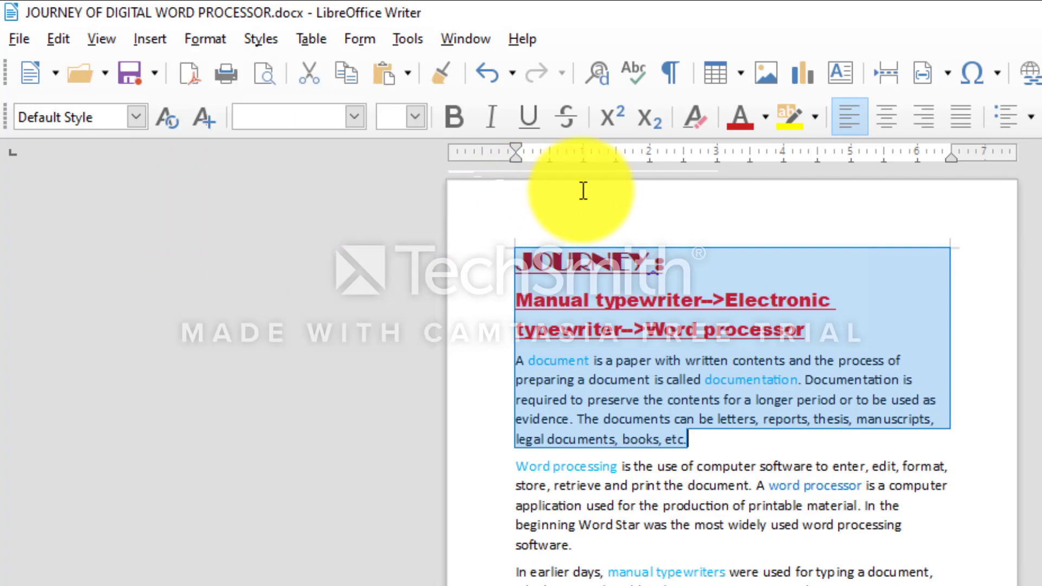
pyautogui.click(699, 119)
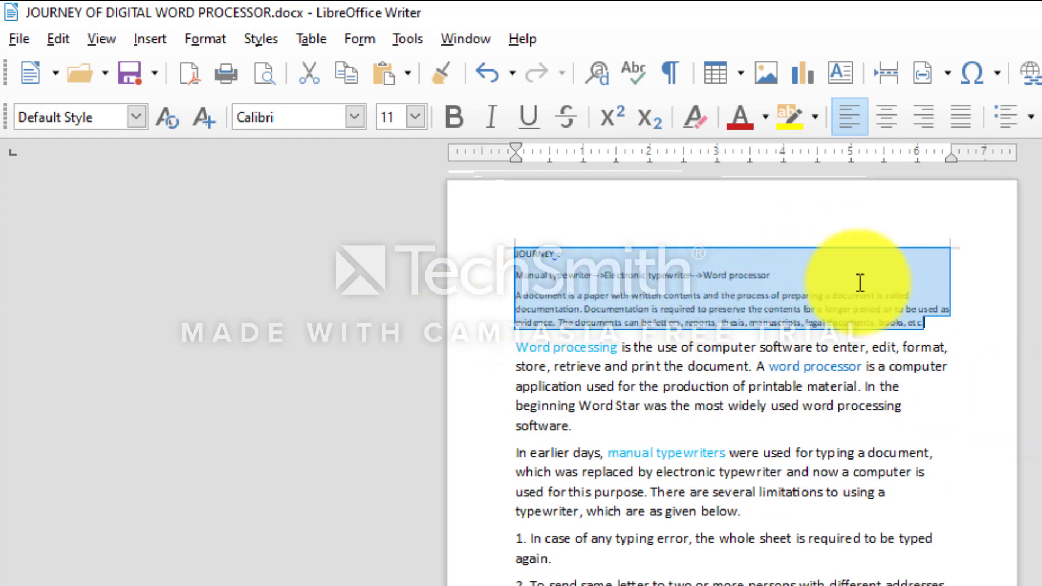
pyautogui.click(950, 367)
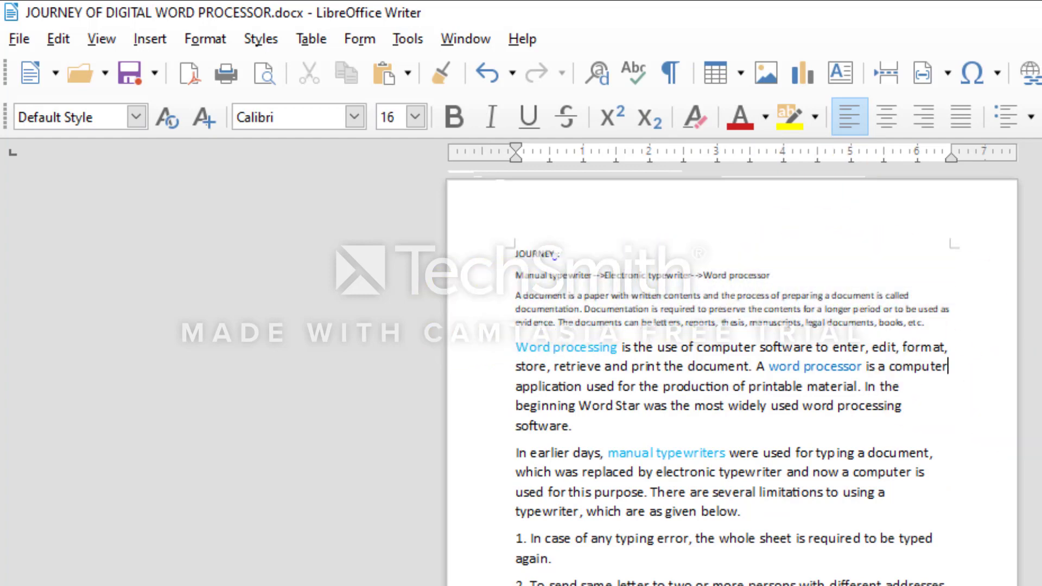
# - Set the font size of the whole "Manual typewriter-->Electronic typewriter-->Word processor" line to 14
pyautogui.scroll(4, 731, 366)
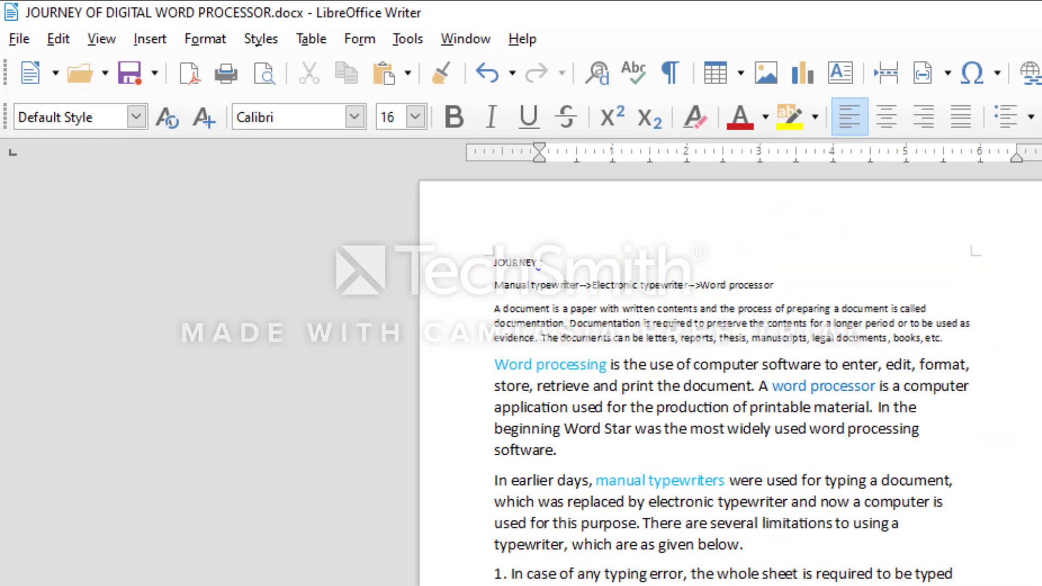
pyautogui.scroll(1, 654, 385)
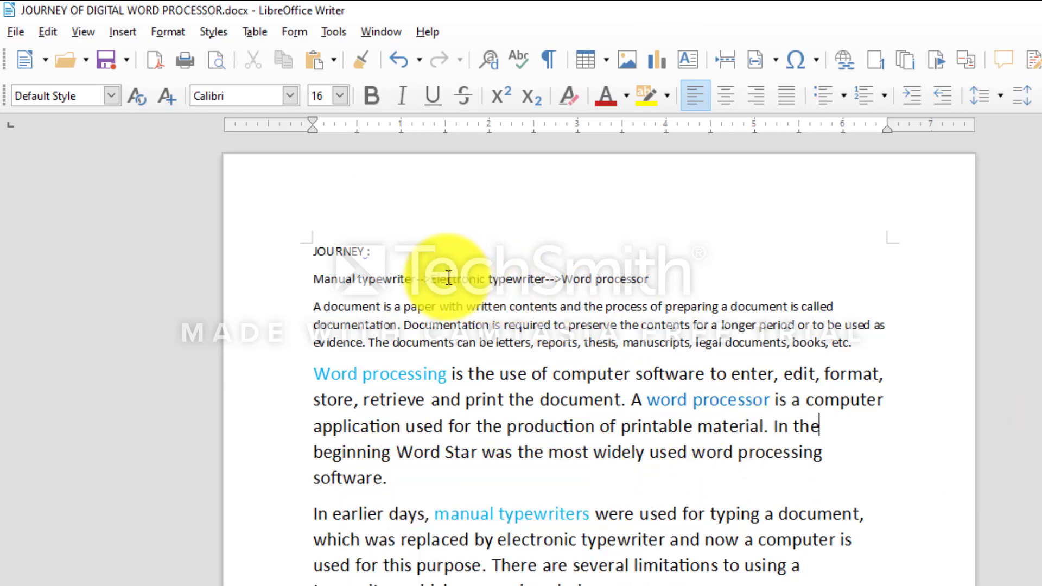
pyautogui.moveTo(445, 279); pyautogui.dragTo(593, 279)
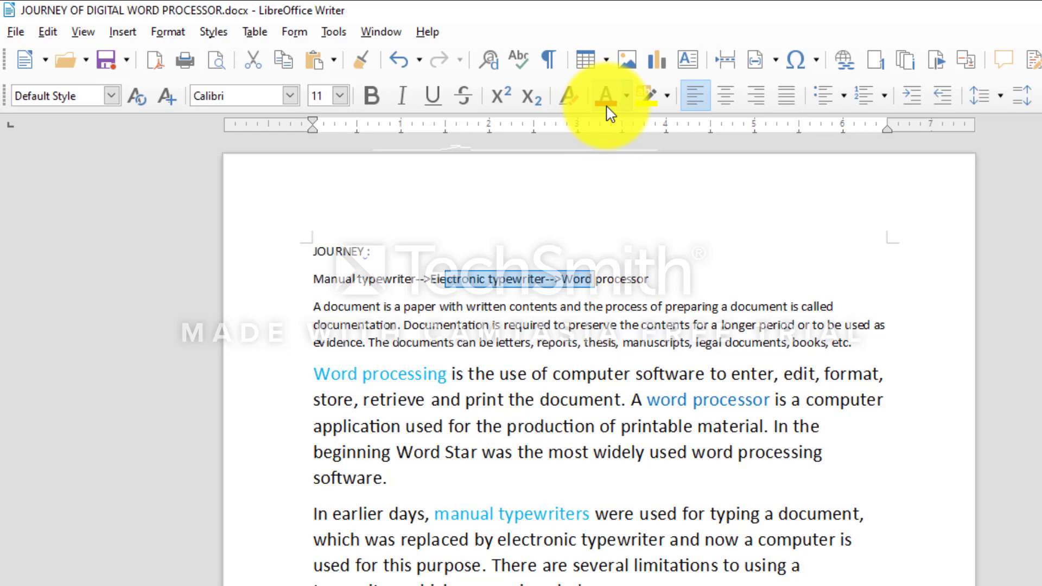
pyautogui.click(314, 280)
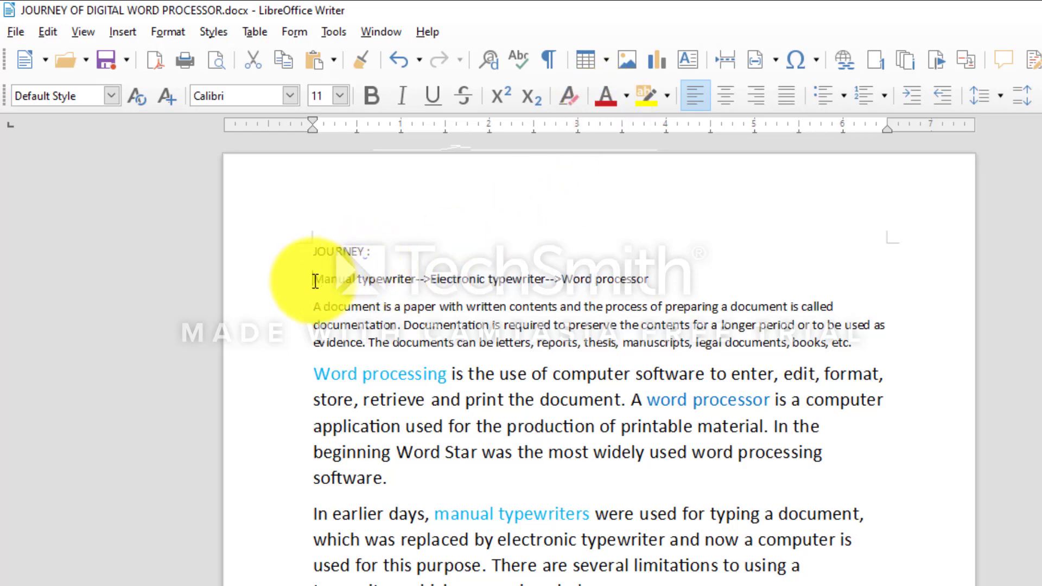
pyautogui.moveTo(315, 280); pyautogui.dragTo(649, 279)
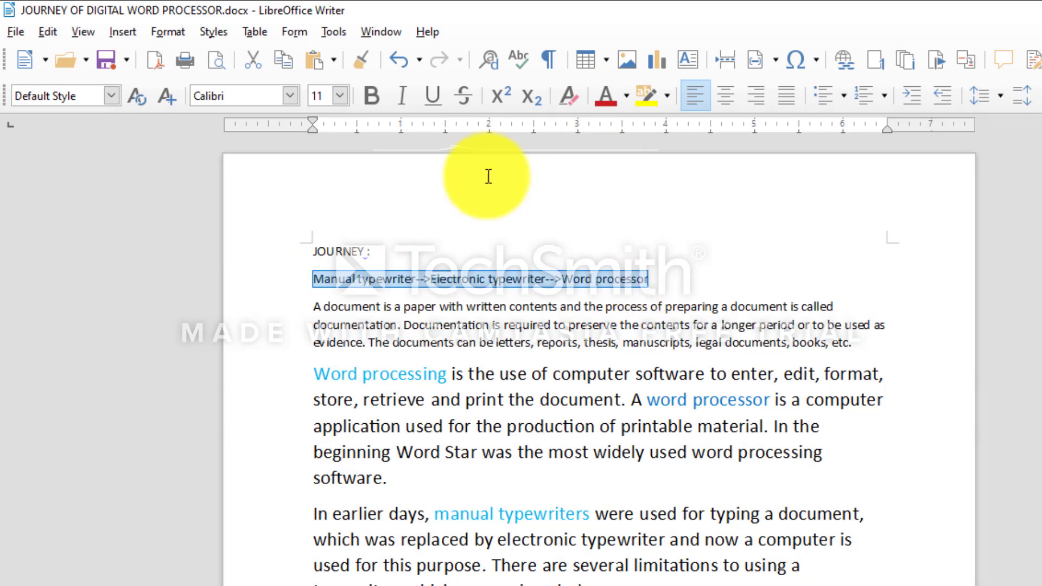
pyautogui.click(340, 97)
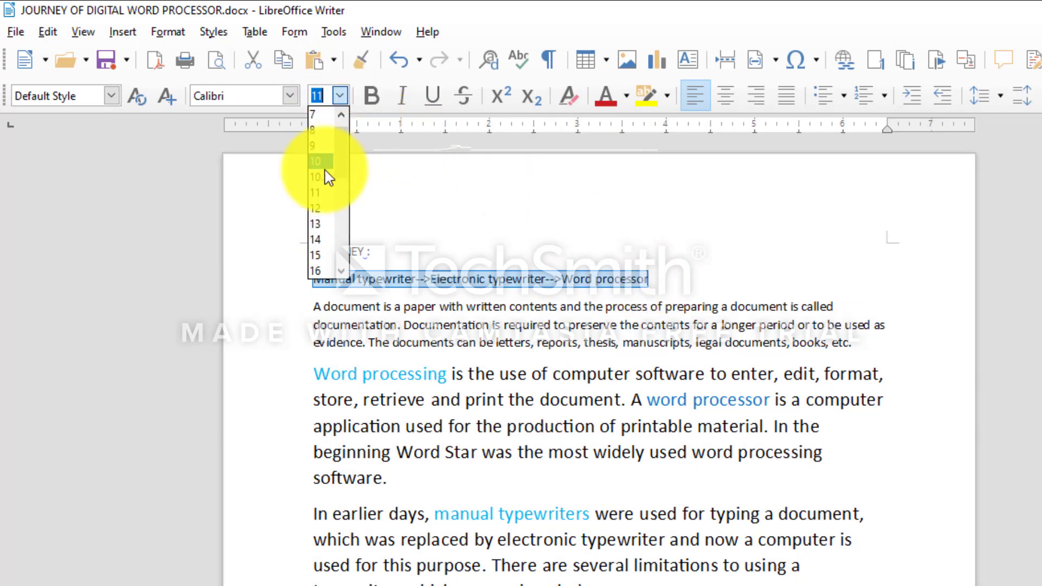
pyautogui.click(316, 239)
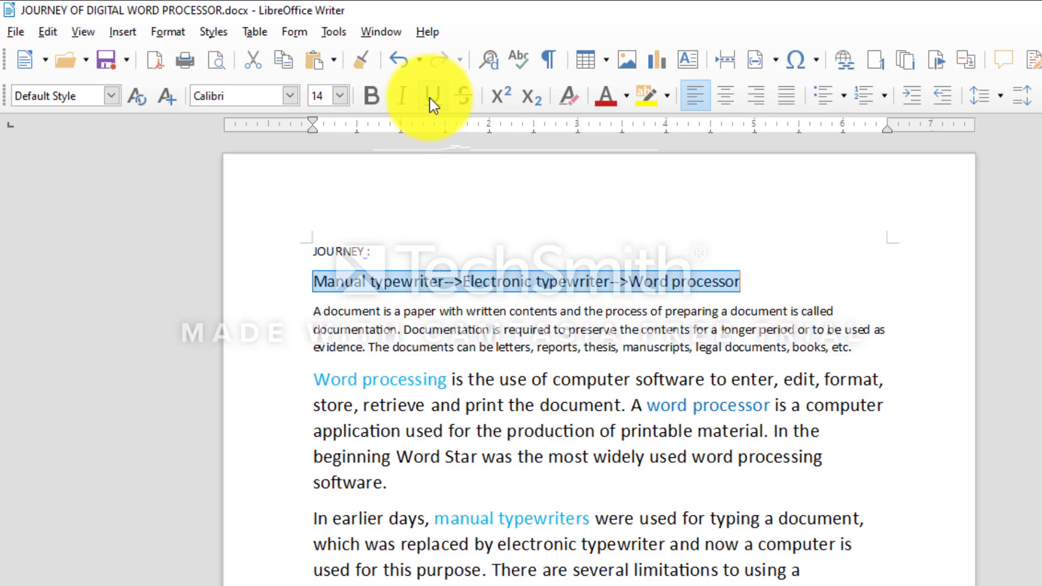
# - Try bold, italic and underline one after another on the typewriter subheading, switching each off again
pyautogui.click(381, 100)
pyautogui.click(382, 102)
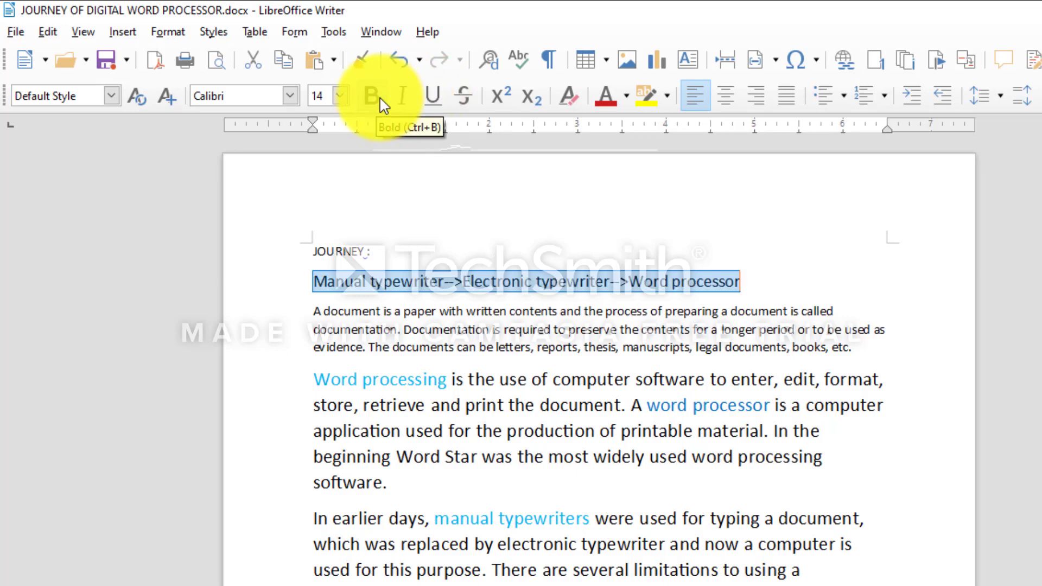
pyautogui.click(400, 102)
pyautogui.click(400, 102)
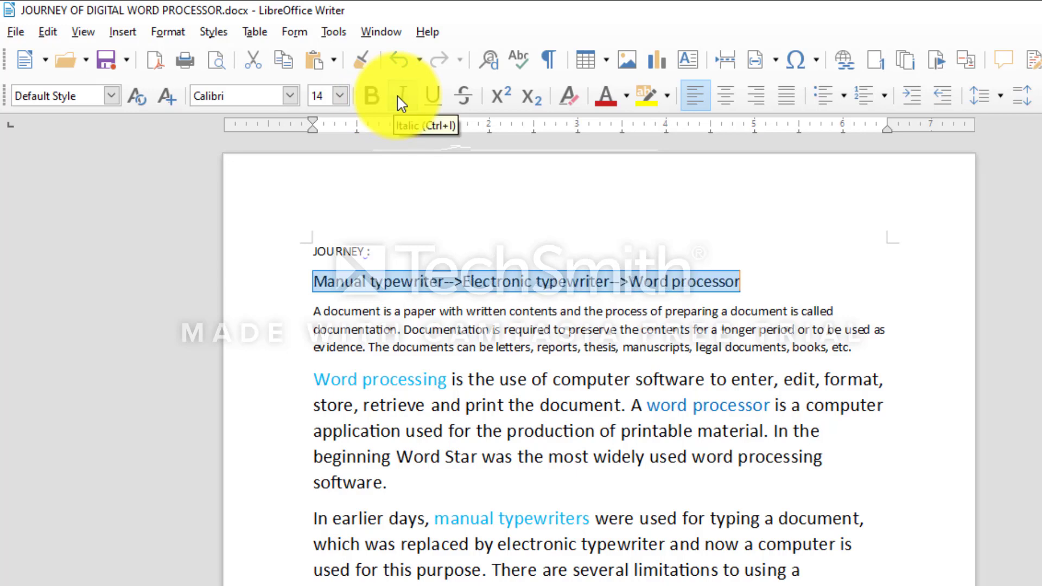
pyautogui.click(430, 104)
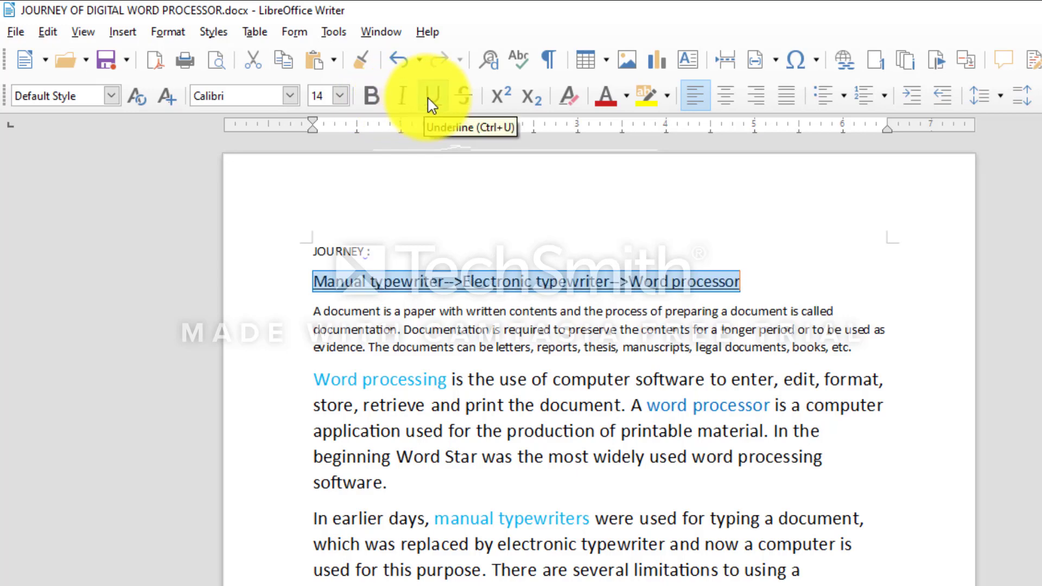
pyautogui.click(432, 103)
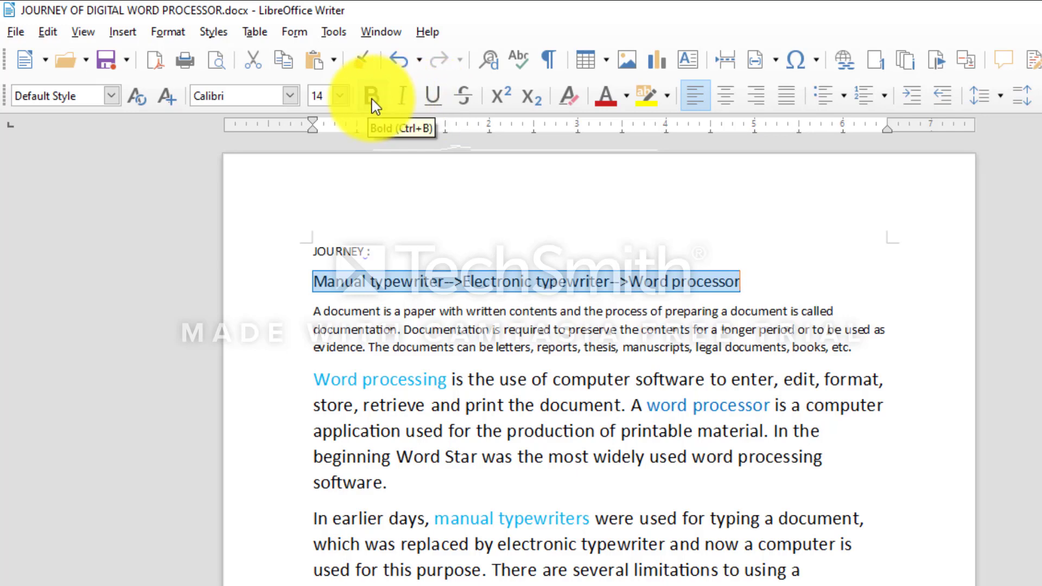
# - Make the typewriter subheading bold, italic and underlined
pyautogui.hotkey('ctrl', 'b')
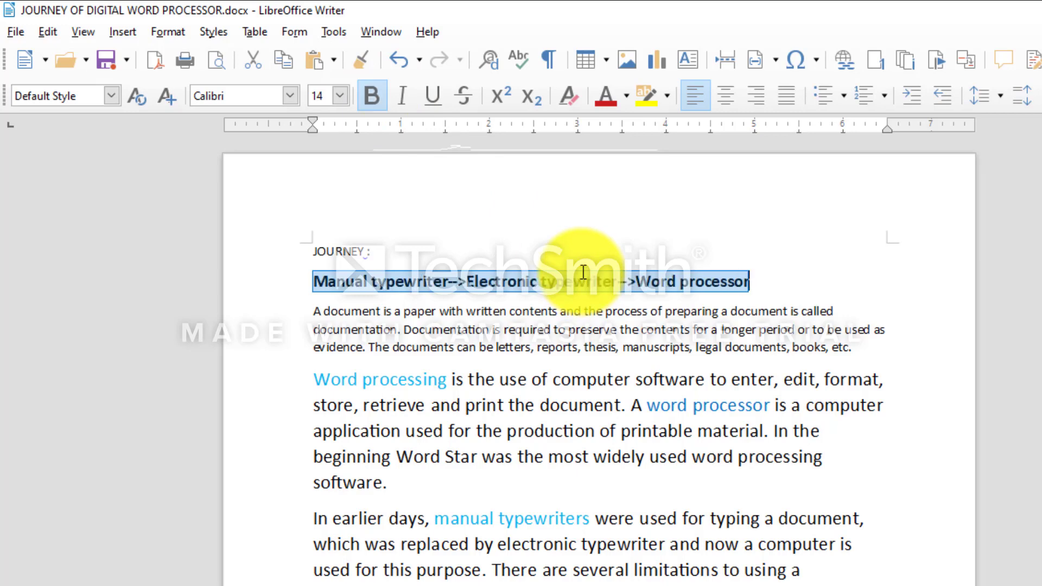
pyautogui.hotkey('ctrl', 'i')
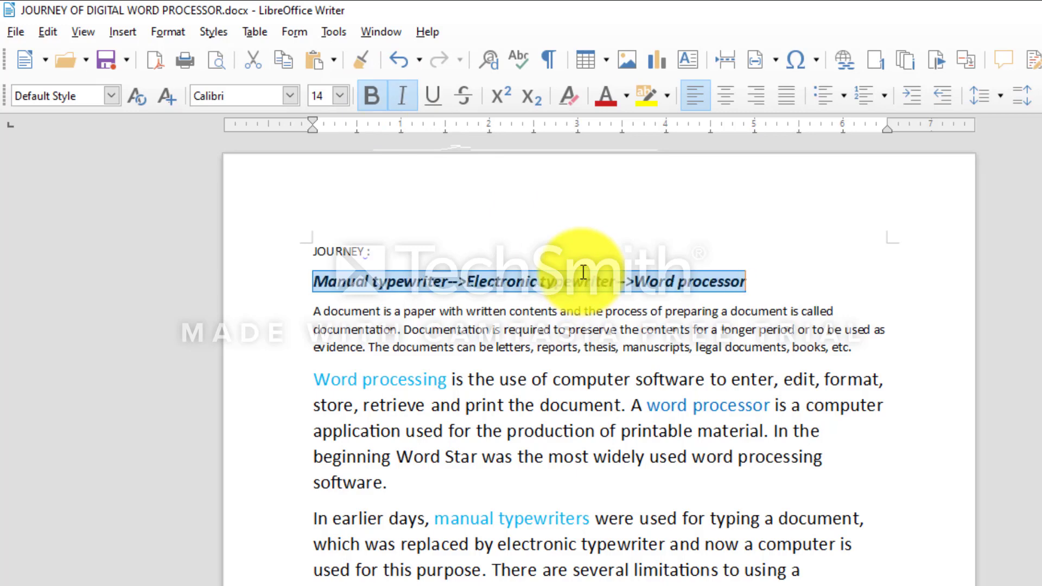
pyautogui.hotkey('ctrl', 'i')
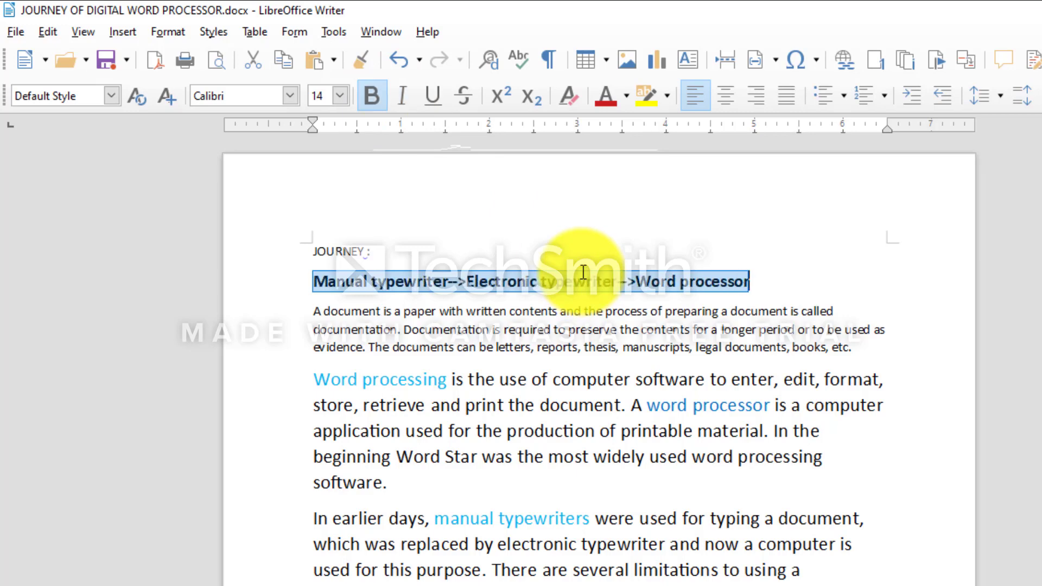
pyautogui.hotkey('ctrl', 'i')
pyautogui.hotkey('ctrl', 'u')
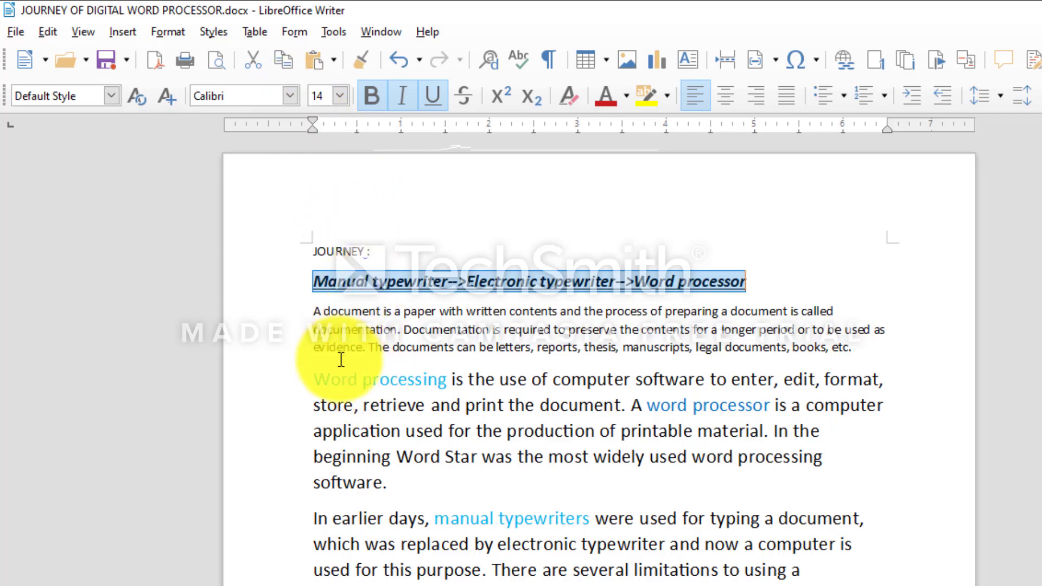
# - Change the font of "Word processing is the use of" at the start of the second paragraph to Cambria
pyautogui.click(340, 379)
pyautogui.moveTo(314, 378); pyautogui.dragTo(552, 380)
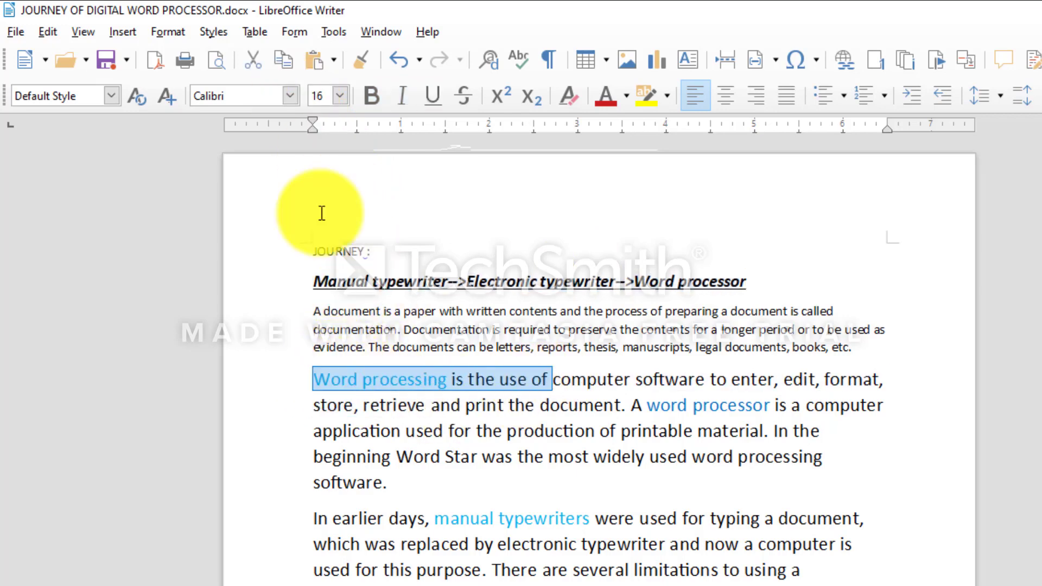
pyautogui.click(291, 96)
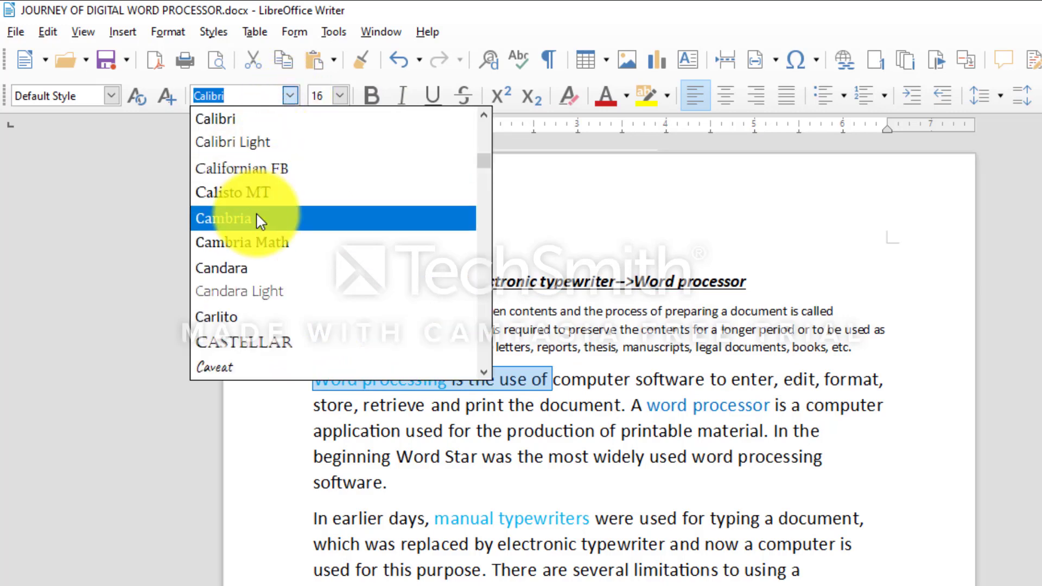
pyautogui.click(255, 220)
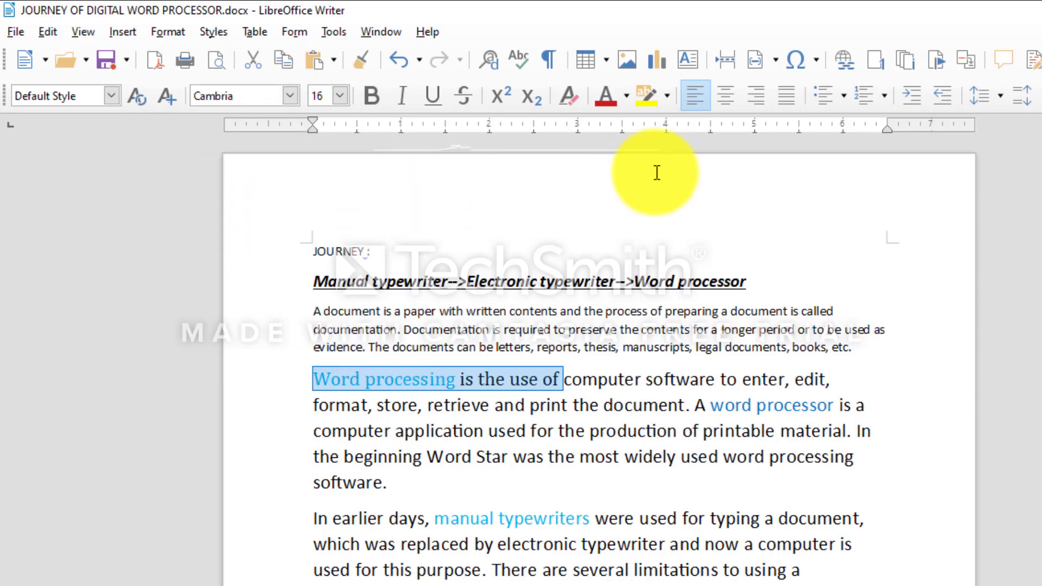
# - Set the font color of "Word processing is the use of" at the start of the second paragraph to purple
pyautogui.click(626, 96)
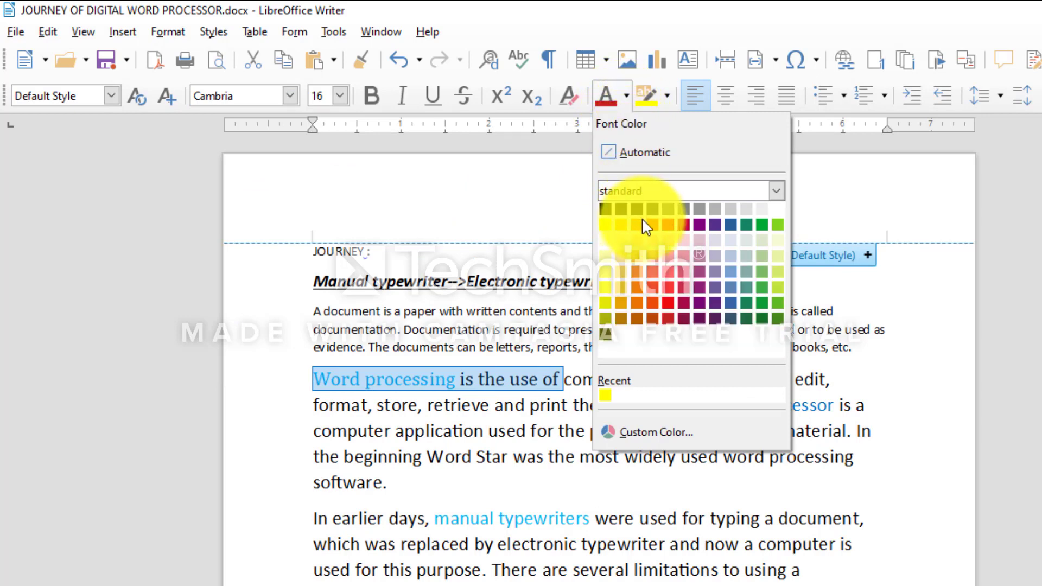
pyautogui.click(700, 302)
pyautogui.click(897, 385)
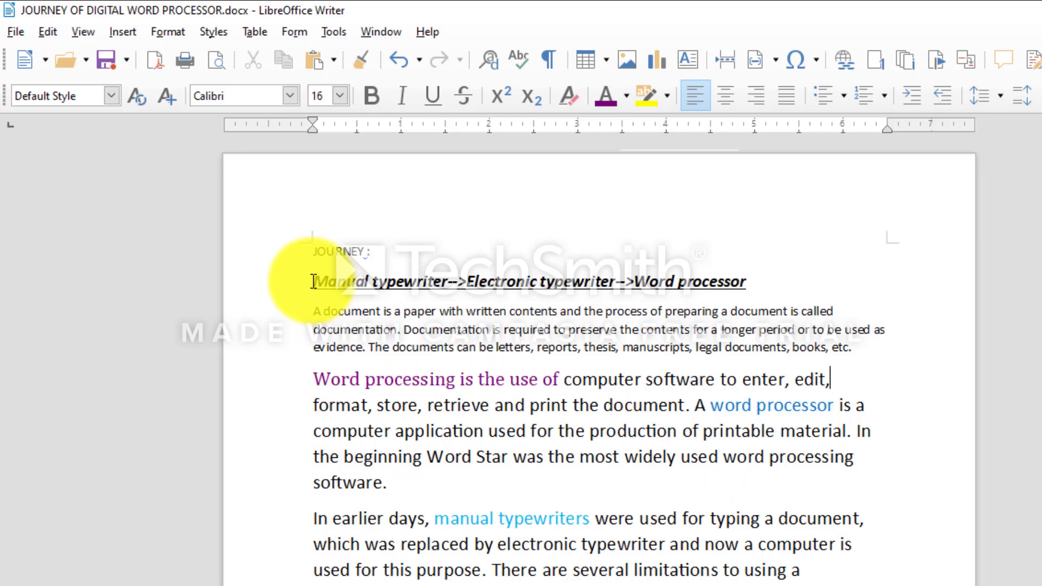
pyautogui.moveTo(314, 287); pyautogui.dragTo(780, 274)
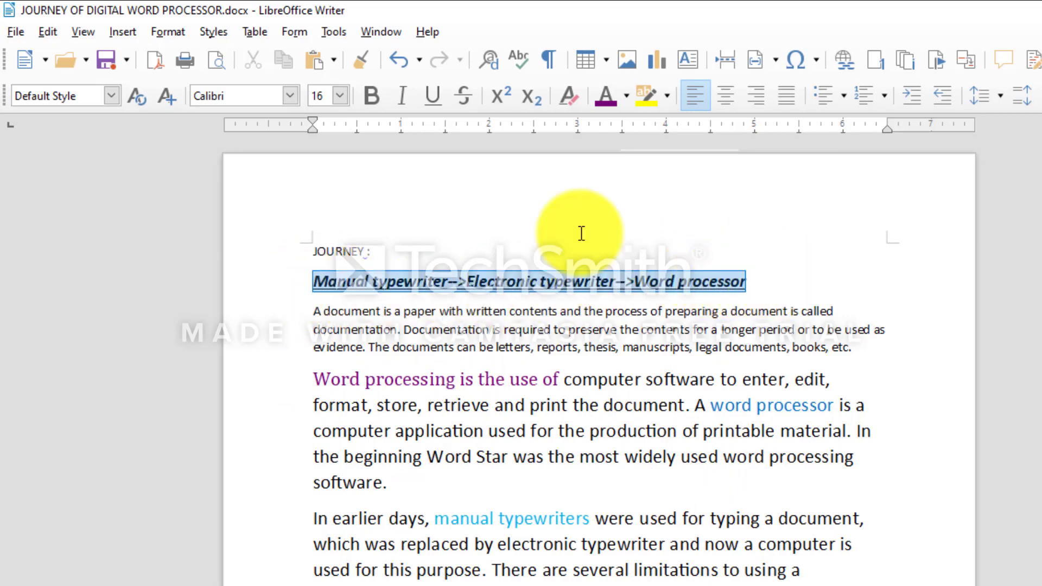
pyautogui.click(171, 34)
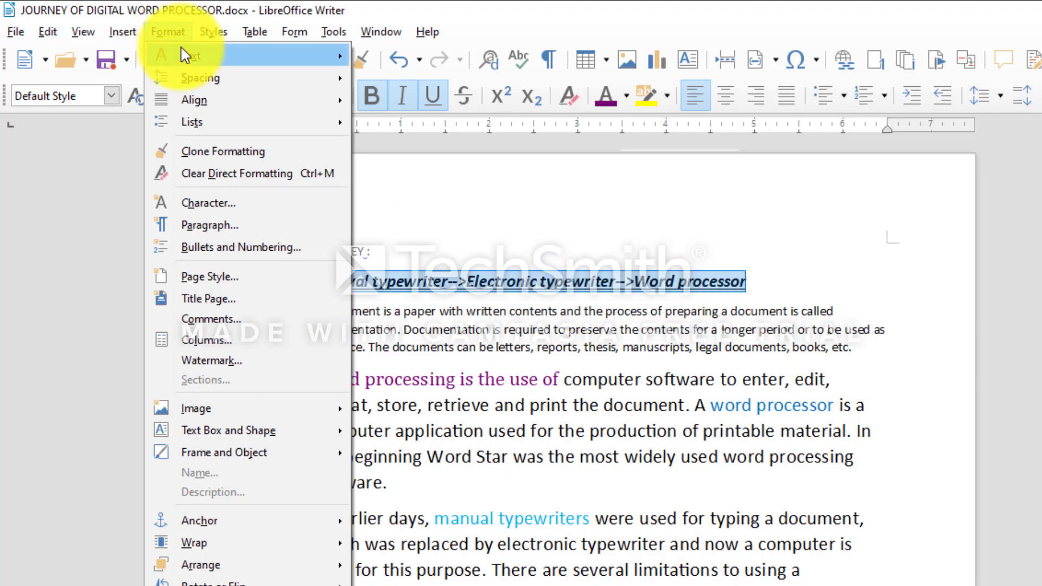
pyautogui.moveTo(184, 54)
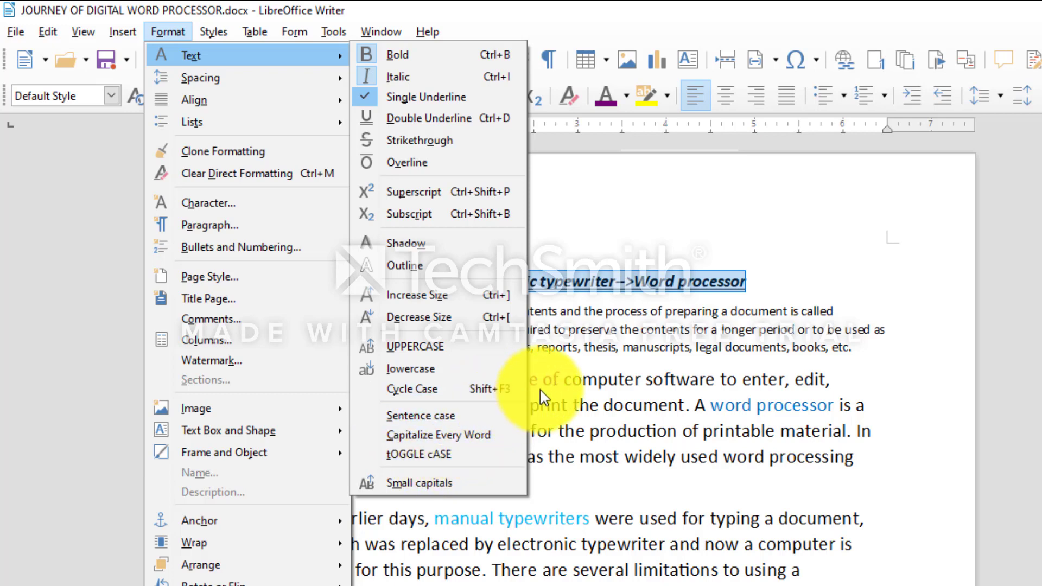
pyautogui.click(468, 390)
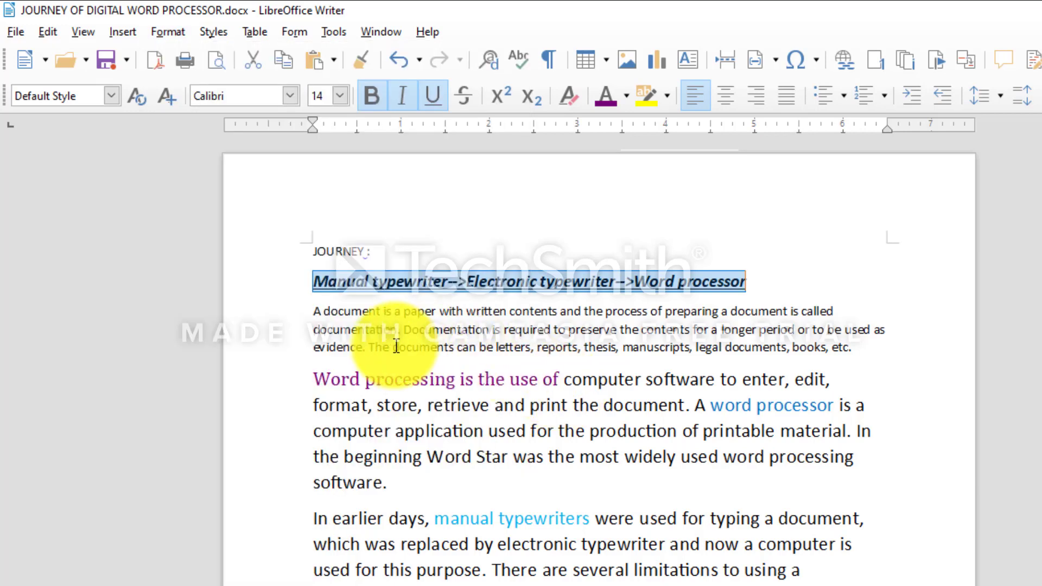
pyautogui.moveTo(318, 317); pyautogui.dragTo(890, 346)
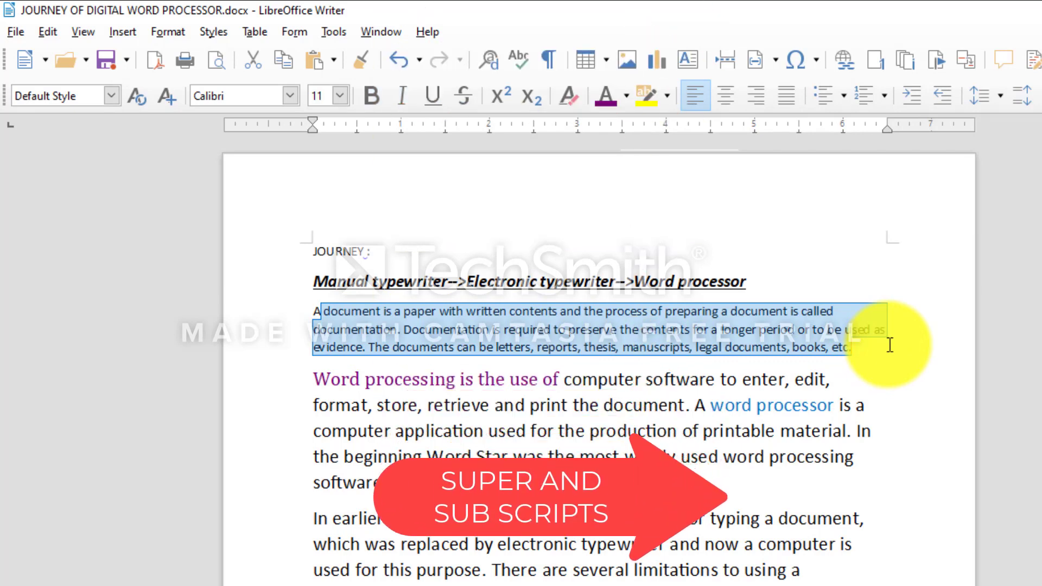
pyautogui.click(890, 344)
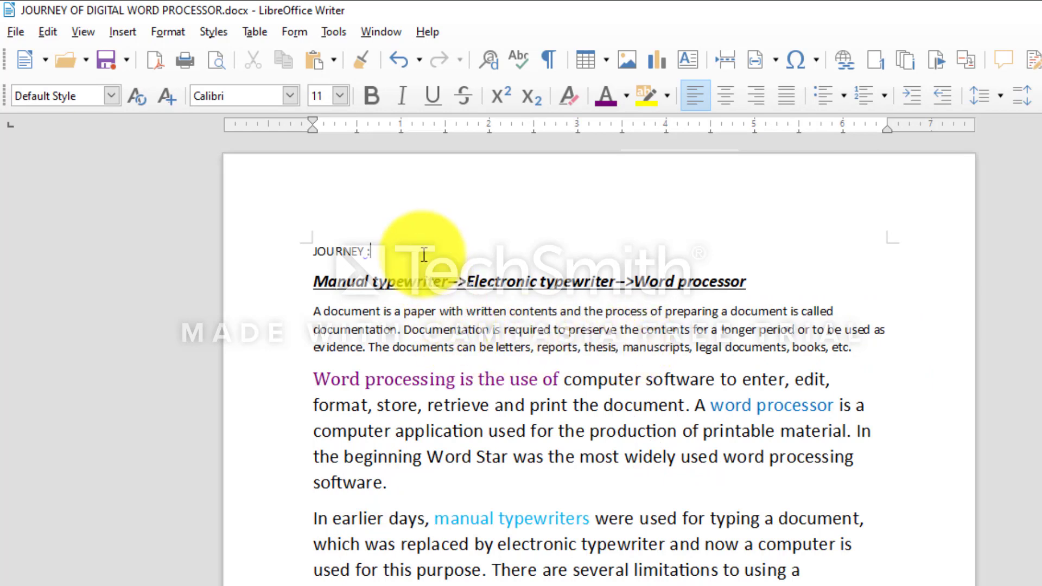
# - Add a new line reading "5th H2O" directly below the "JOURNEY :" line
pyautogui.press('Return')
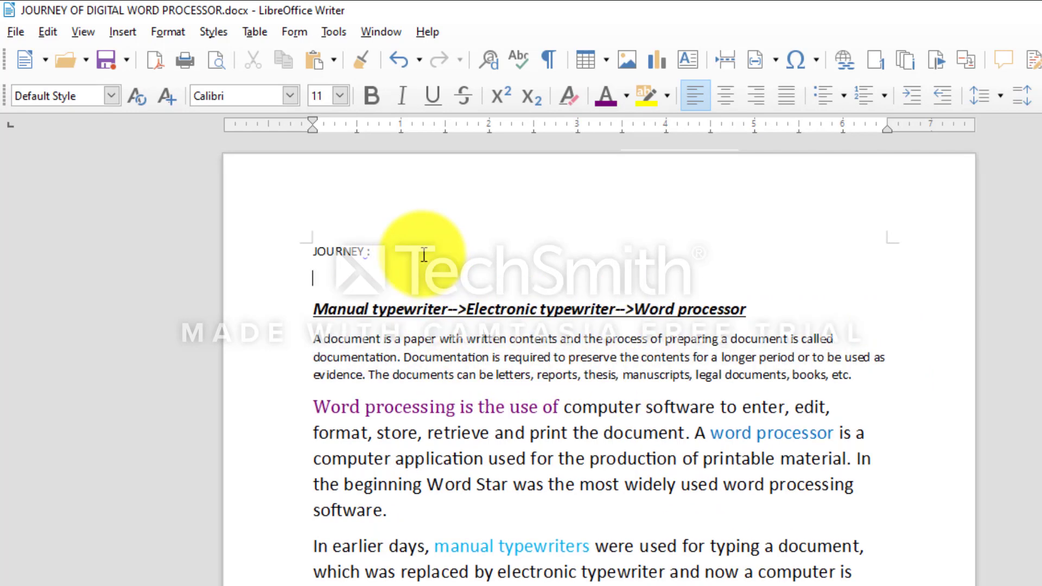
pyautogui.write('5th')
pyautogui.write('h')
pyautogui.press('BackSpace')
pyautogui.write('H')
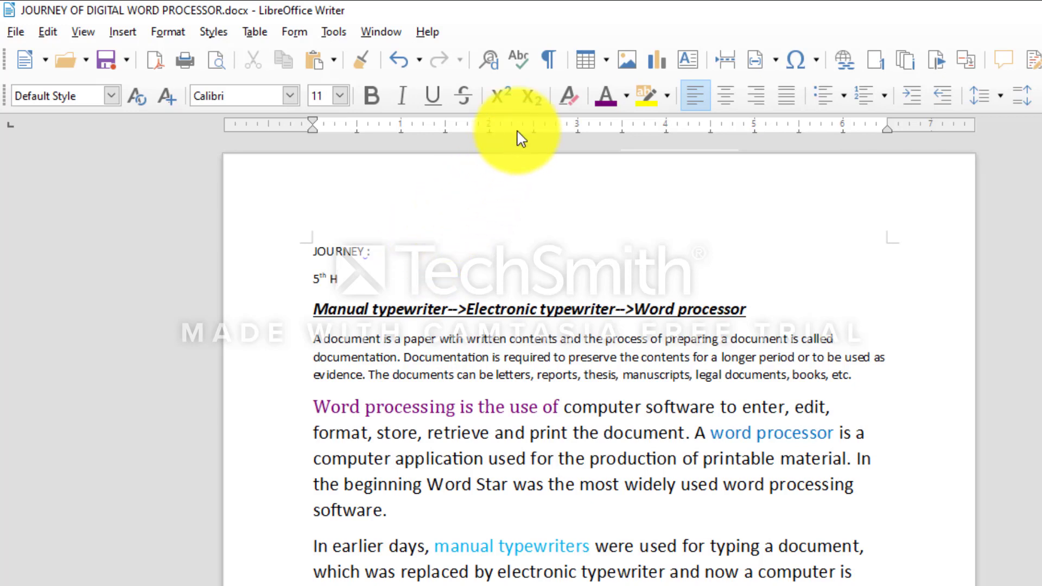
pyautogui.write('2o')
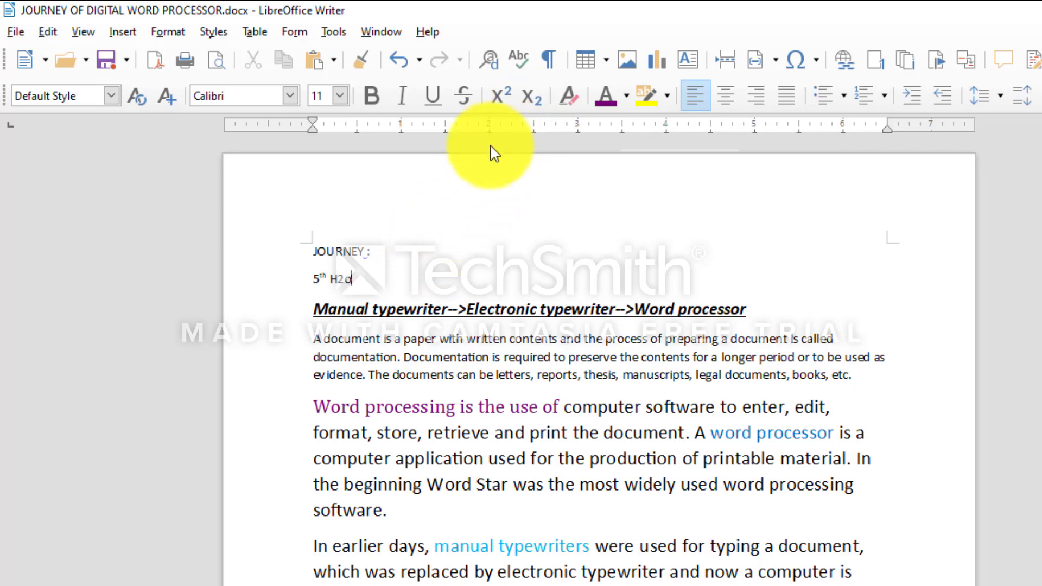
pyautogui.press('BackSpace')
pyautogui.write('O')
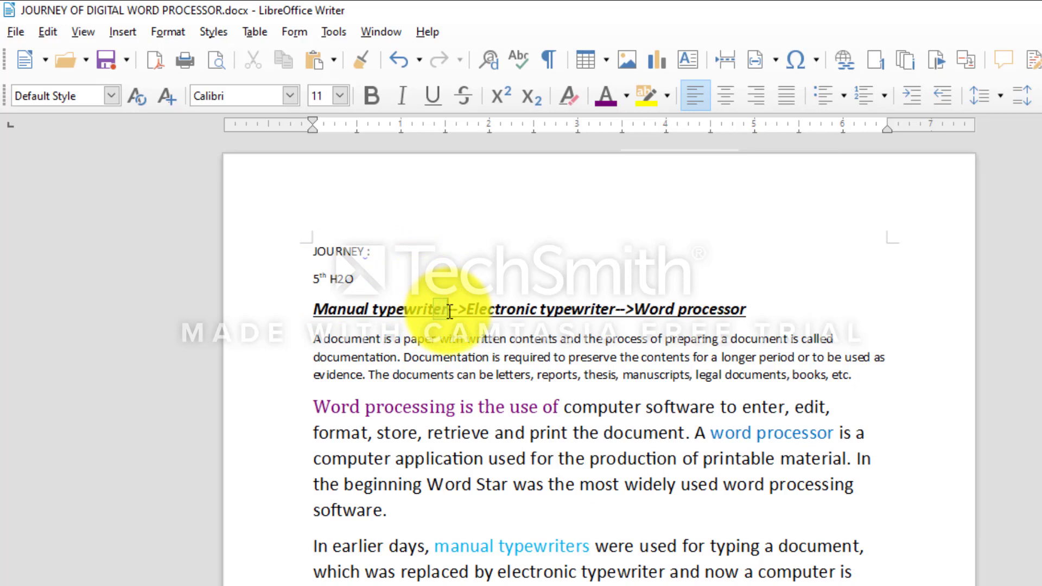
# - Make the final "er" of "Manual typewriter" in the subheading superscript
pyautogui.moveTo(442, 311); pyautogui.dragTo(433, 310)
pyautogui.click(168, 32)
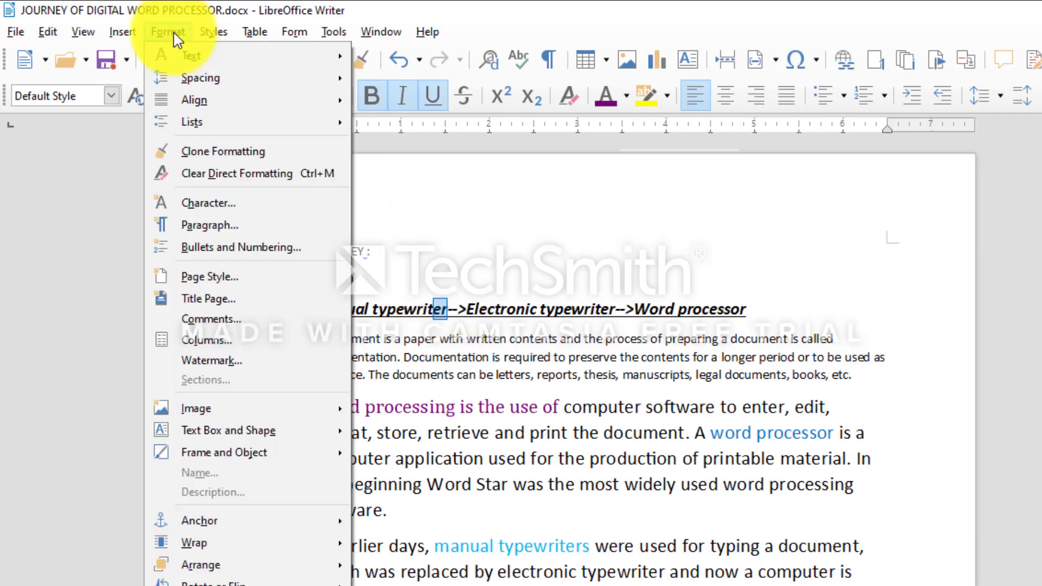
pyautogui.moveTo(175, 57)
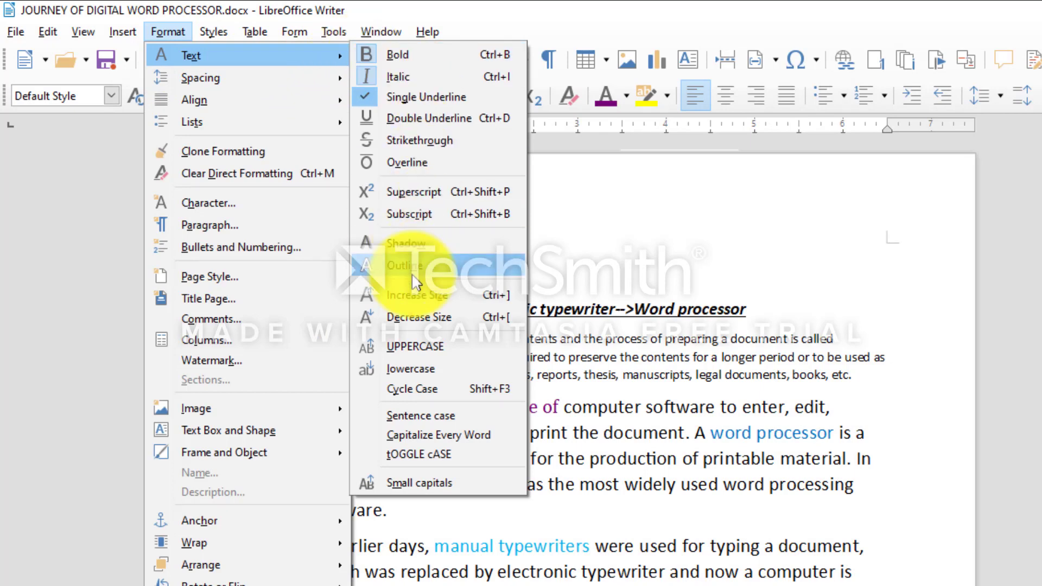
pyautogui.click(437, 191)
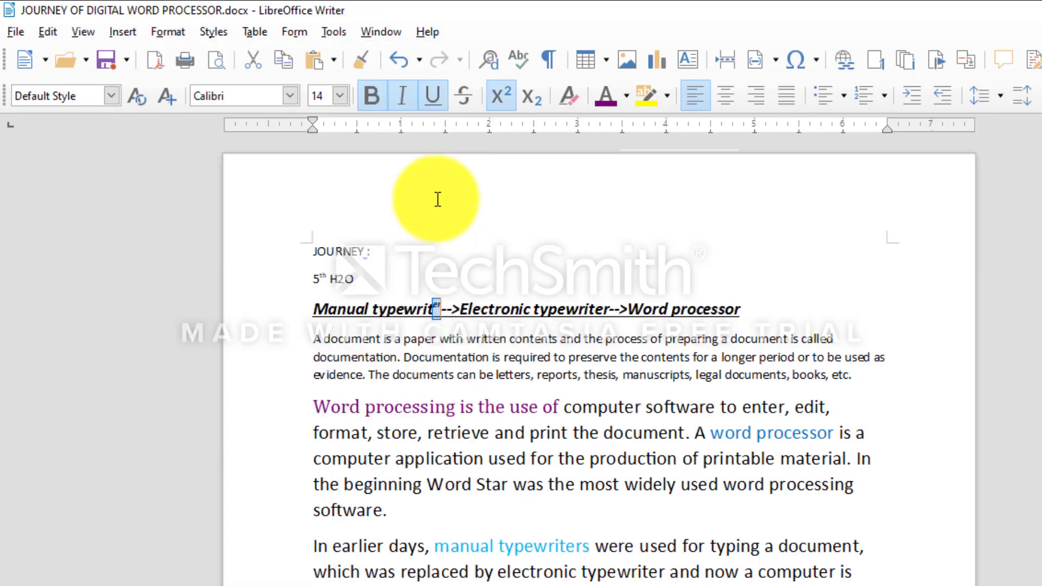
pyautogui.click(442, 312)
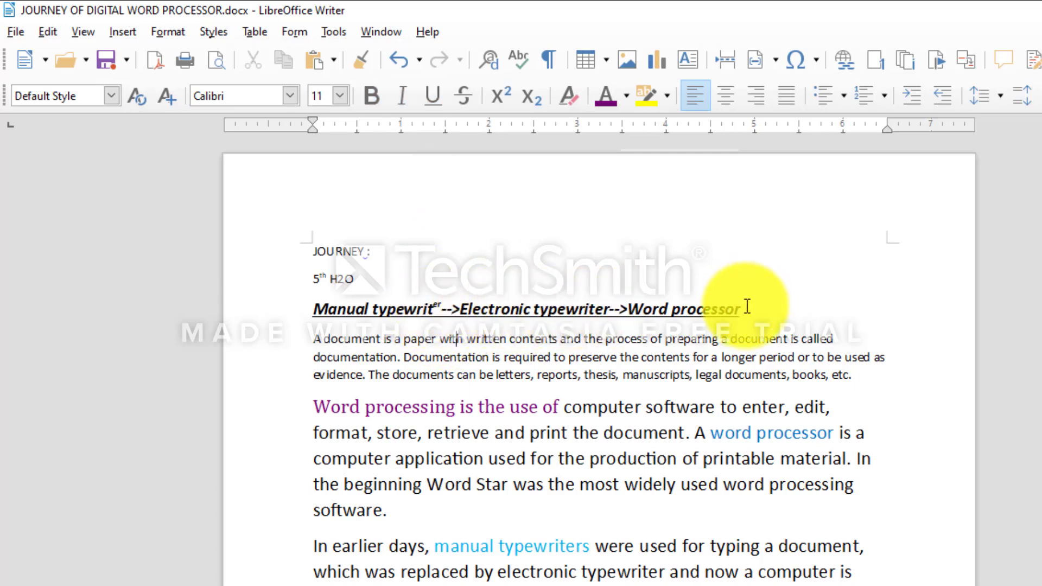
# - Make the final "or" of "Word processor" in the subheading subscript
pyautogui.moveTo(740, 309); pyautogui.dragTo(728, 308)
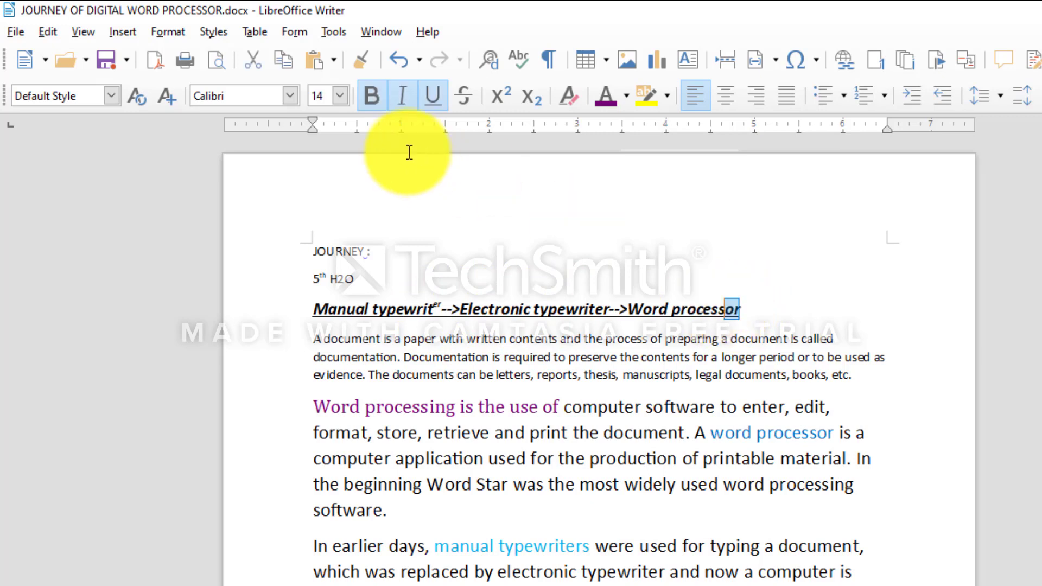
pyautogui.click(164, 32)
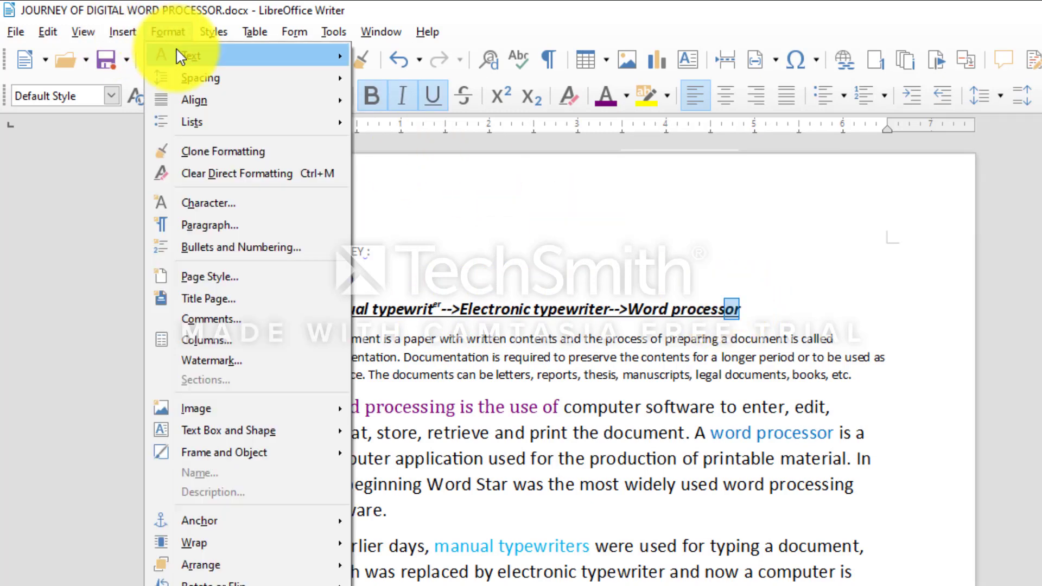
pyautogui.moveTo(174, 54)
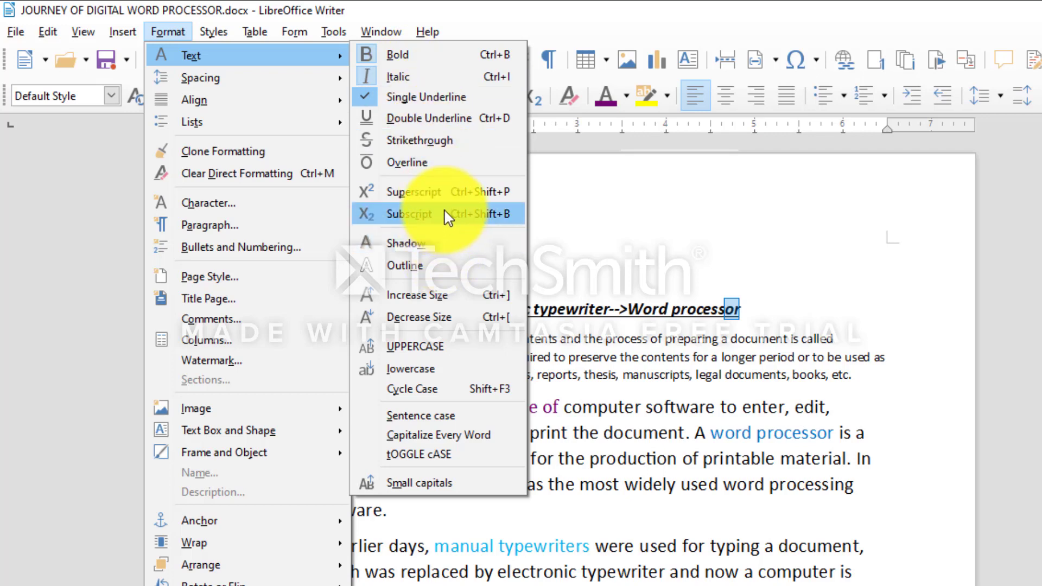
pyautogui.click(406, 214)
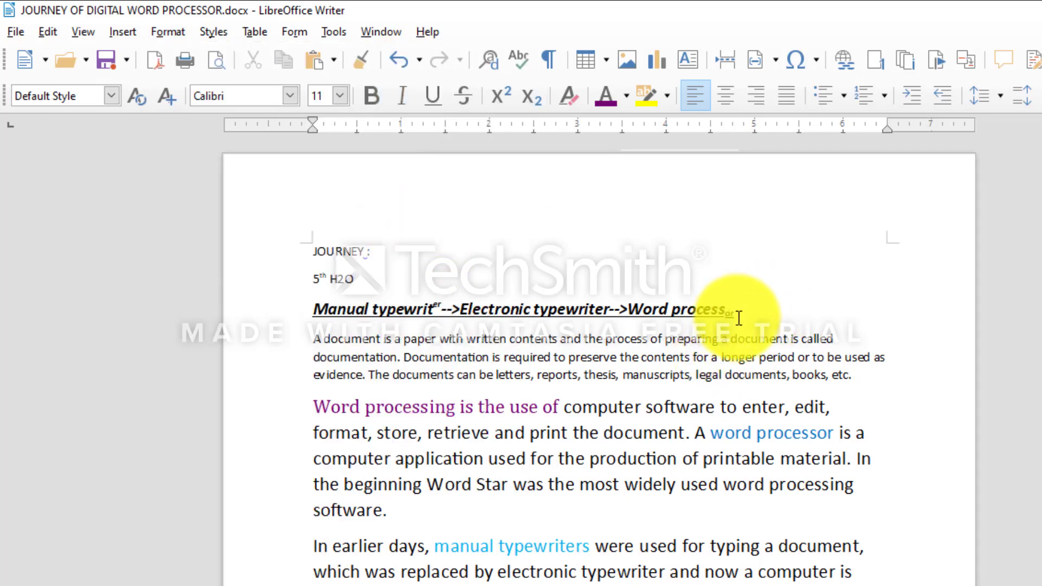
pyautogui.click(183, 36)
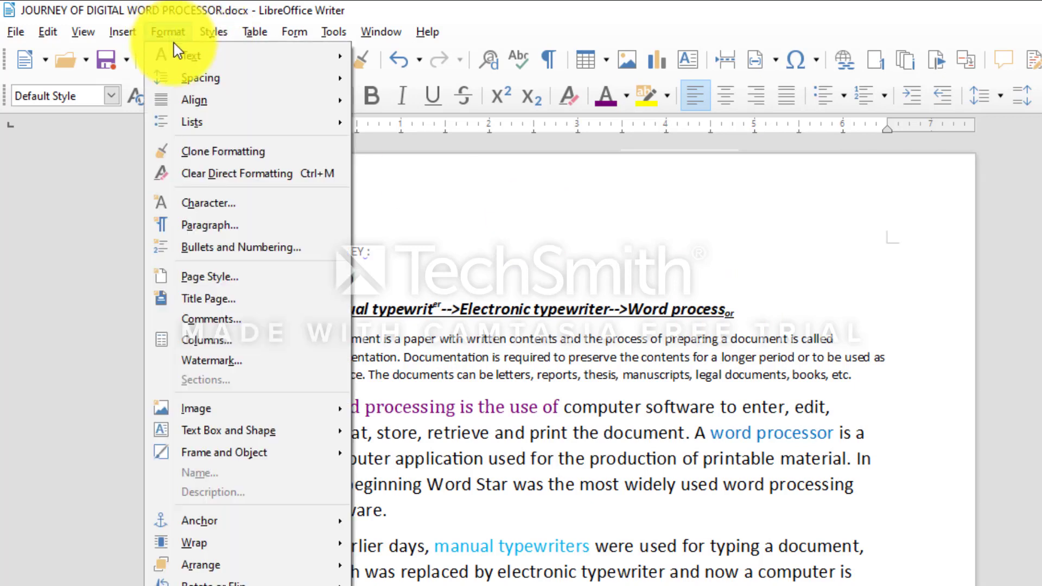
pyautogui.moveTo(231, 54)
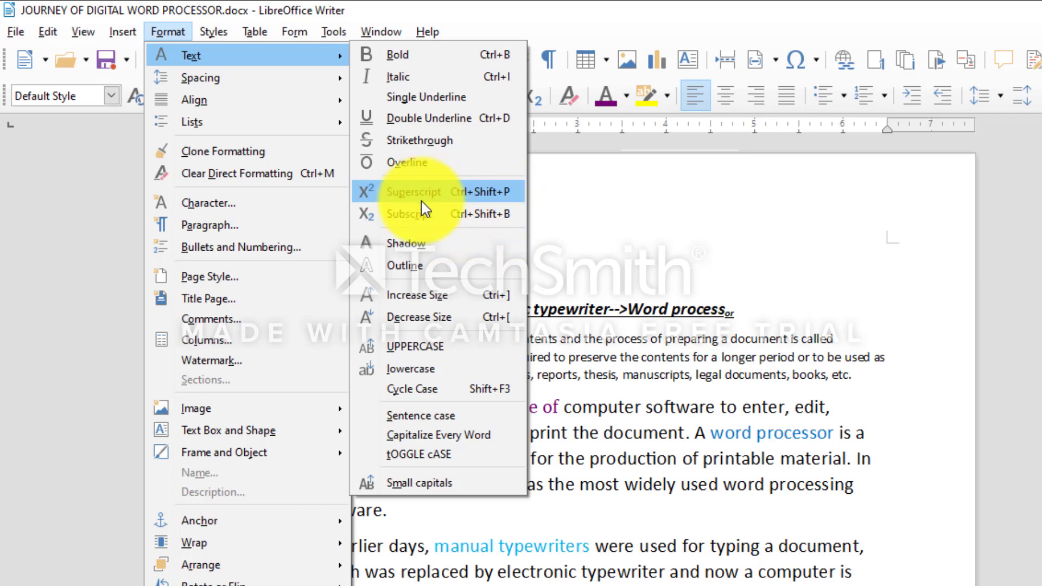
pyautogui.click(583, 240)
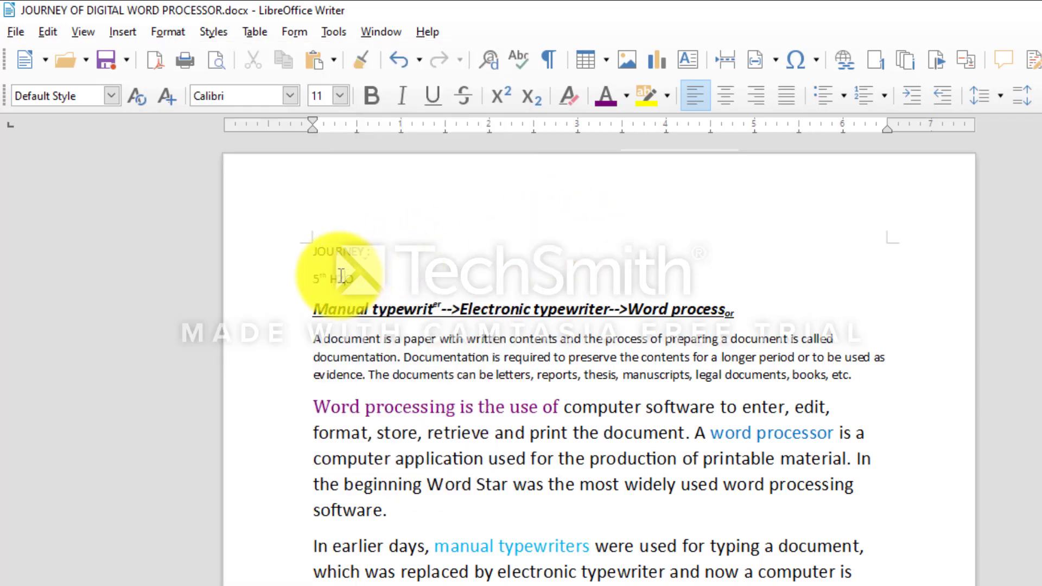
# - Make the "2" of "H2O" on the line below "JOURNEY :" subscript
pyautogui.click(526, 106)
pyautogui.click(445, 292)
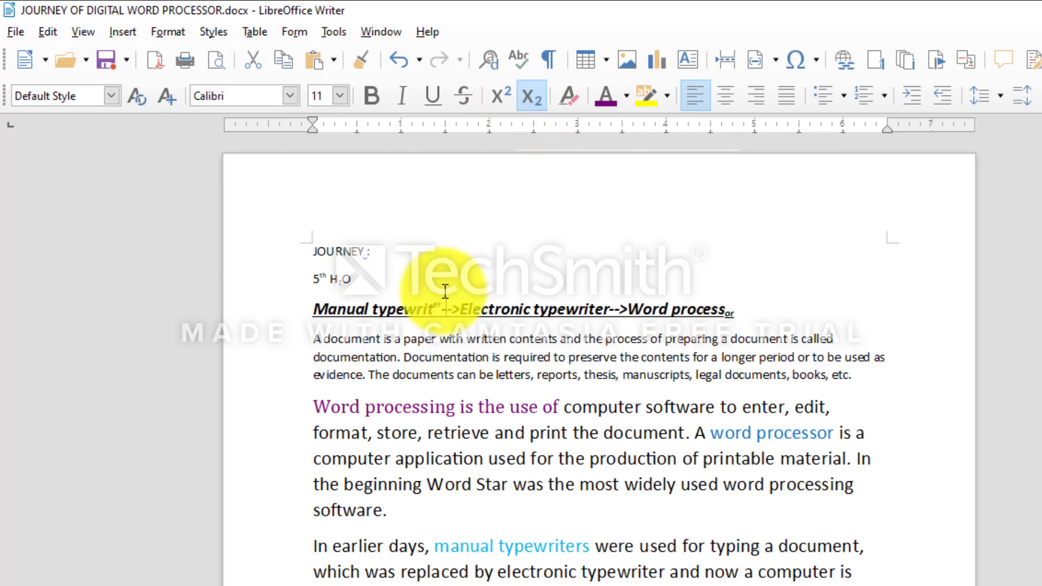